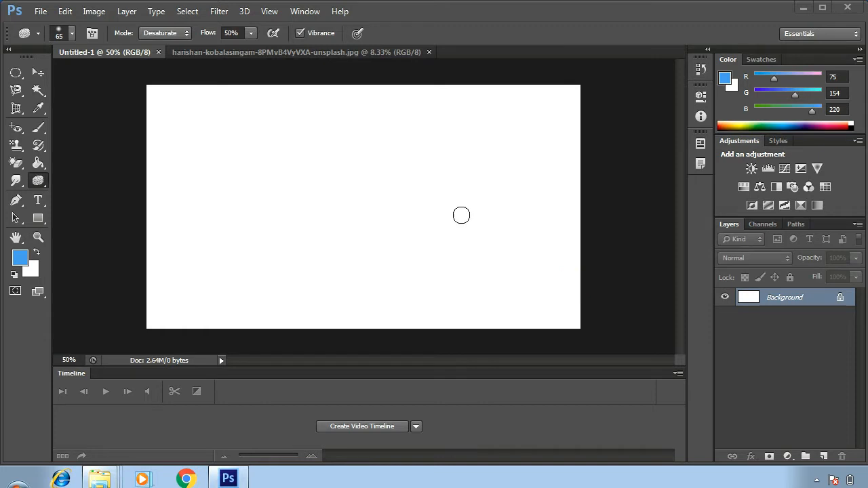
- Select the Pen Tool and switch from the blank Untitled-1 document to the portrait photo
left_click(20, 207)
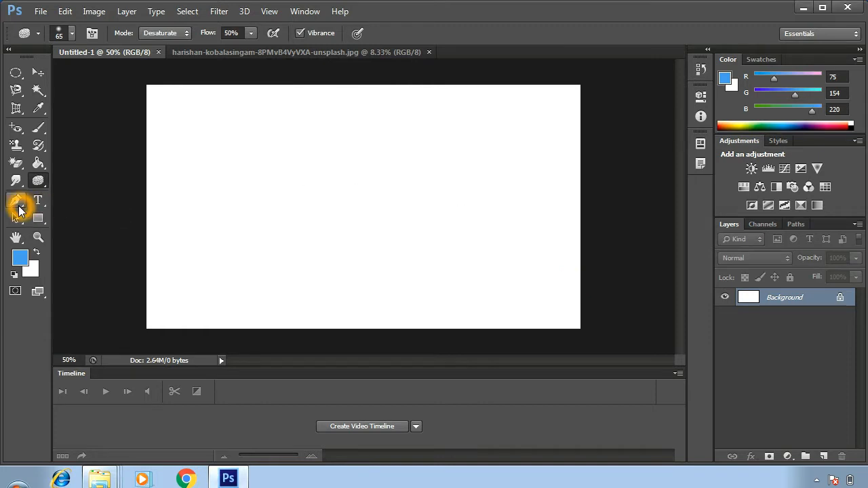
right_click(20, 207)
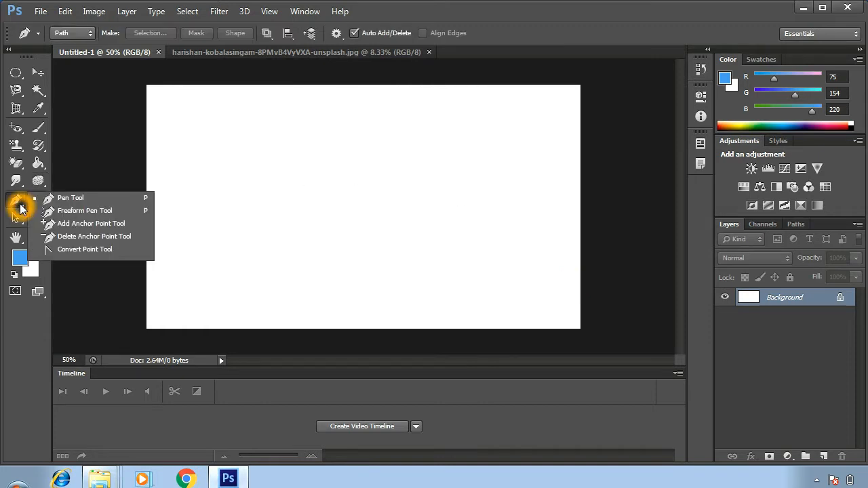
left_click(84, 158)
right_click(18, 204)
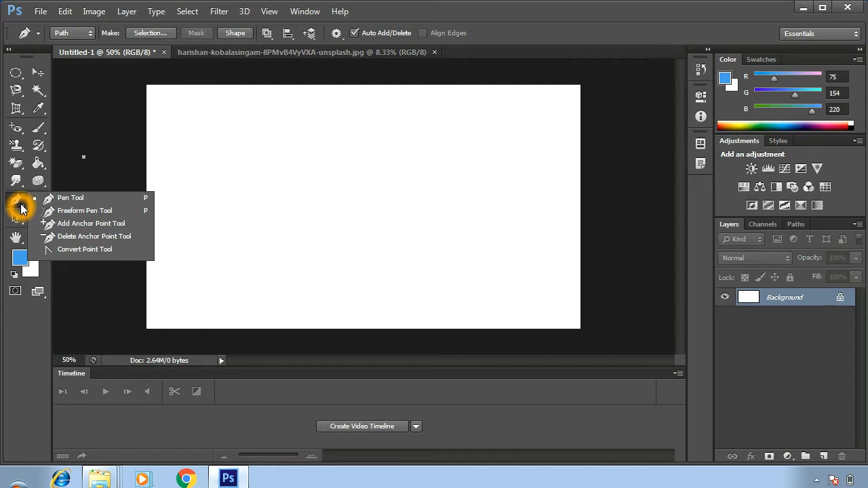
left_click(101, 50)
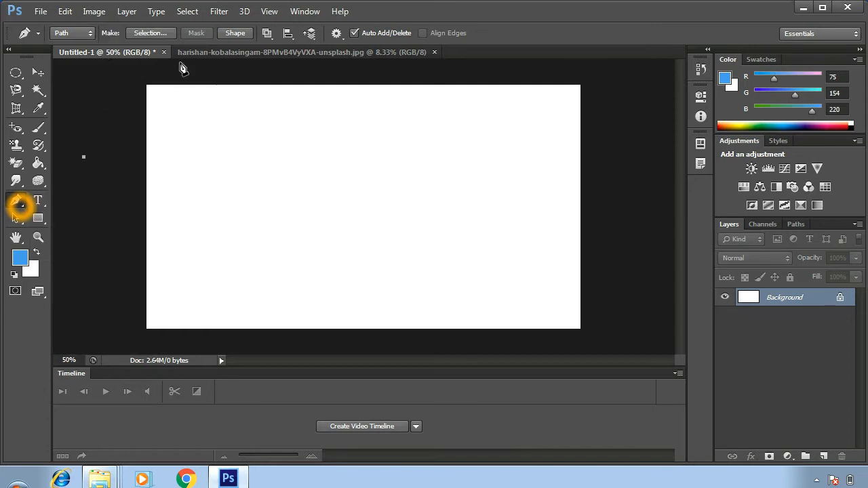
left_click(211, 53)
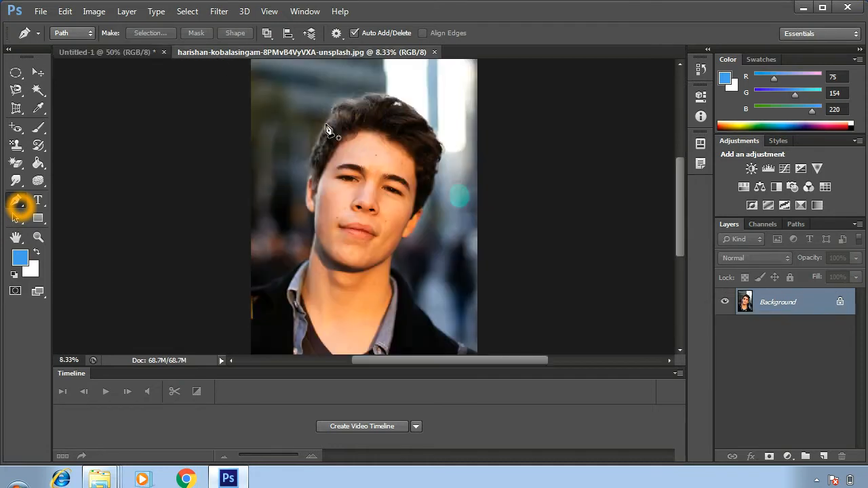
left_click(11, 211)
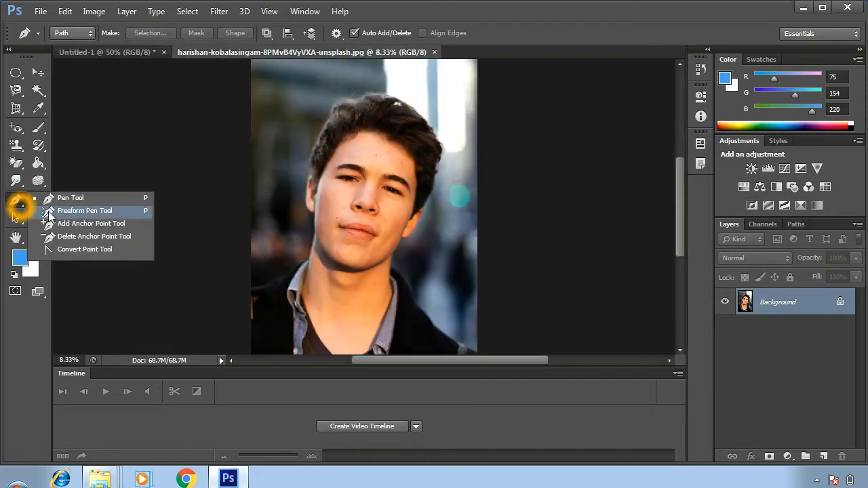
left_click(66, 202)
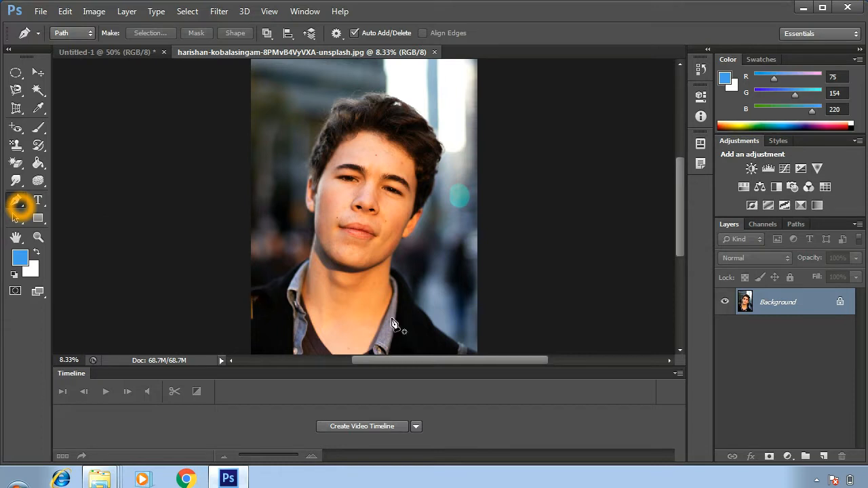
- Convert the locked Background into a regular layer named Layer 0 and duplicate it
double_click(841, 305)
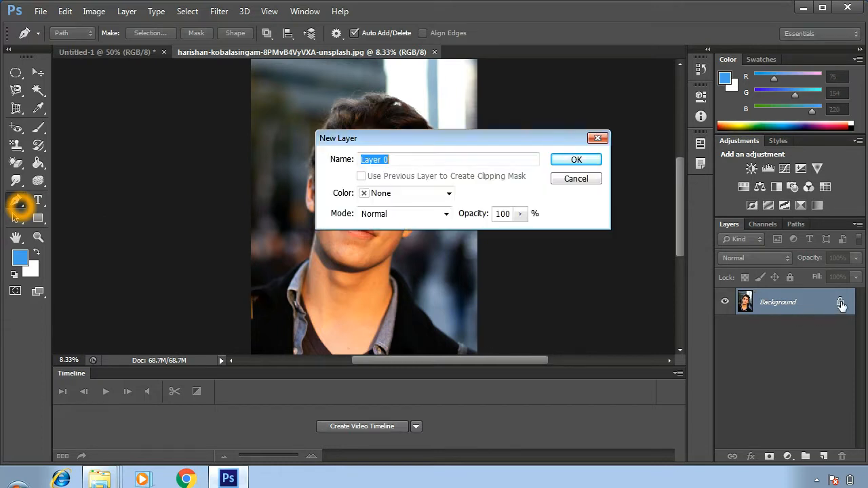
left_click(567, 163)
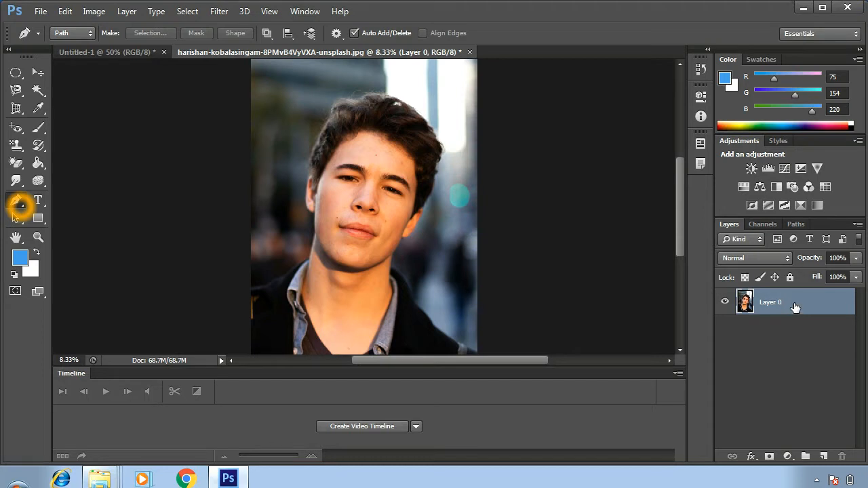
key("ctrl+j")
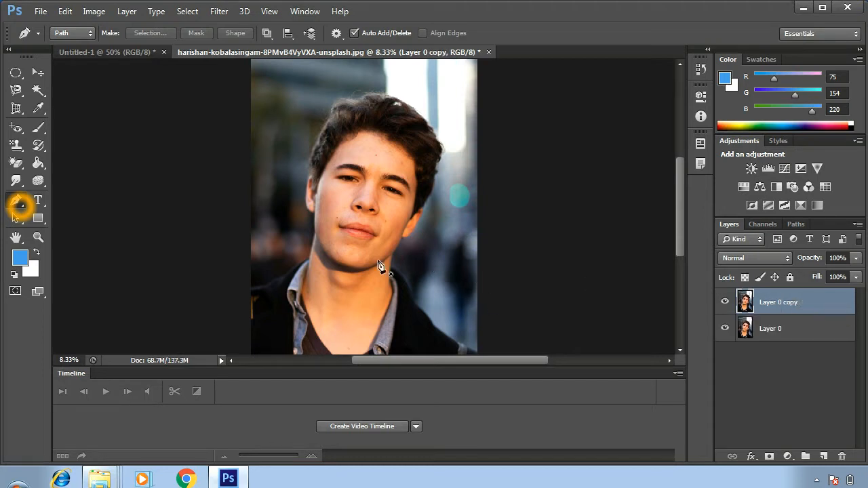
- Start a Pen Tool path on the duplicate layer at the photo's left edge, tracing the shoulder, neck and ear up to the hair
left_click(19, 203)
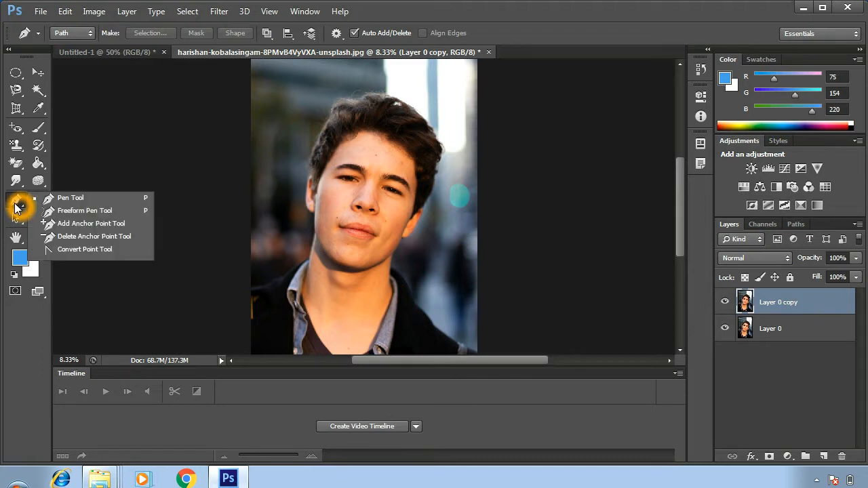
left_click(66, 199)
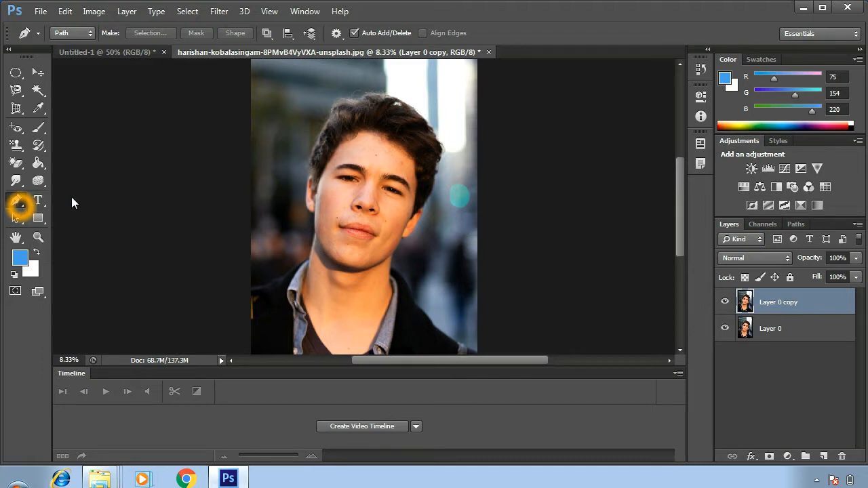
left_click(249, 288)
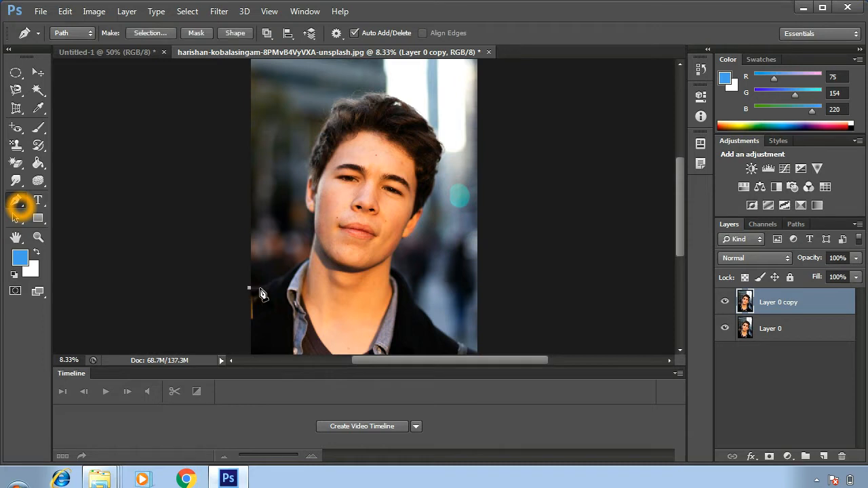
left_click(295, 269)
left_click(312, 241)
left_click_drag(317, 208, 311, 208)
left_click(304, 193)
left_click(316, 161)
left_click(321, 131)
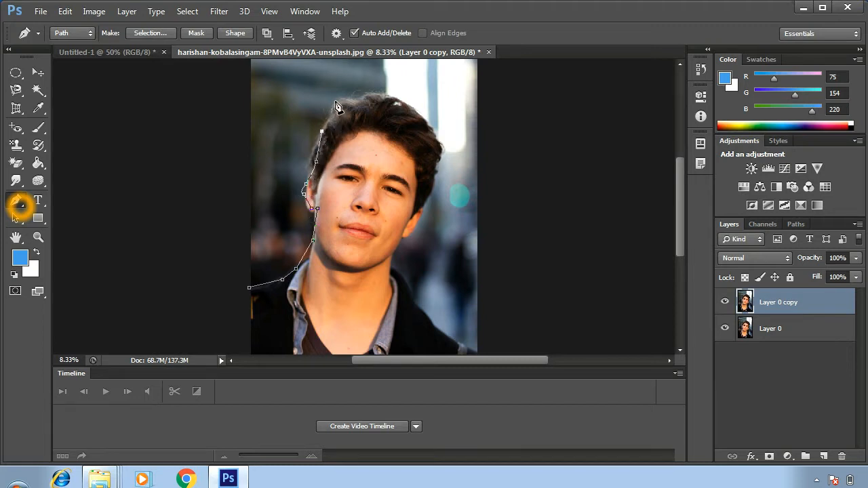
- Continue the path over the top of the hair and down the right side of the face and neck to the shoulder
left_click(332, 110)
left_click(354, 98)
left_click(387, 99)
left_click(422, 120)
left_click(443, 156)
left_click(421, 210)
left_click_drag(399, 239, 397, 266)
left_click(395, 261)
left_click(395, 278)
left_click(414, 296)
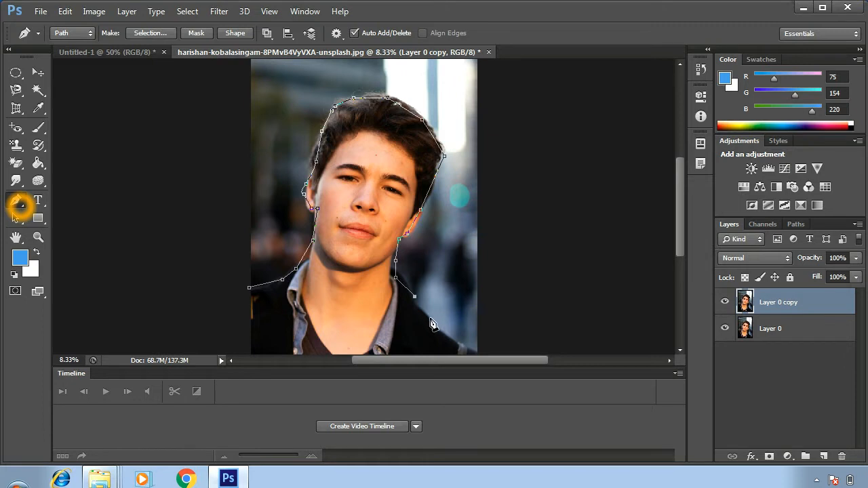
- Trace down the right shoulder and across the bottom of the jacket, closing the path at its starting point
left_click(430, 319)
left_click(436, 327)
left_click(461, 347)
left_click(311, 347)
left_click(258, 323)
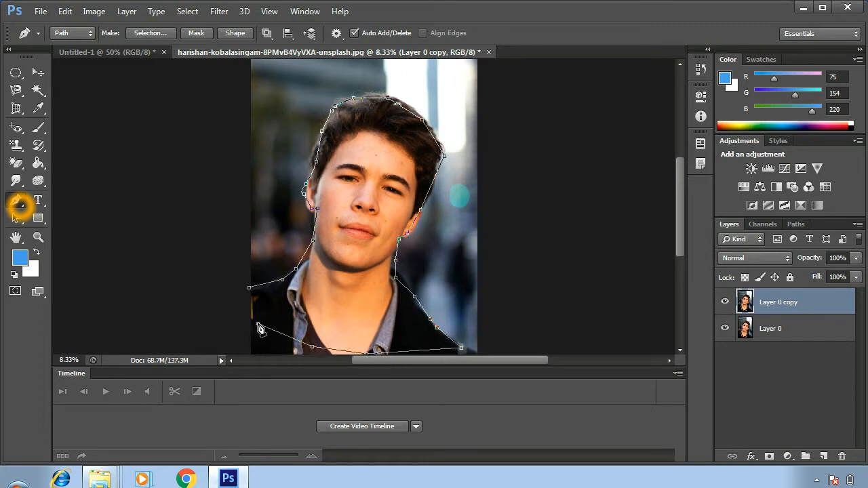
left_click(249, 287)
- Turn the closed path into a selection with a 1-pixel feather radius and copy the selected man to a new layer
right_click(352, 185)
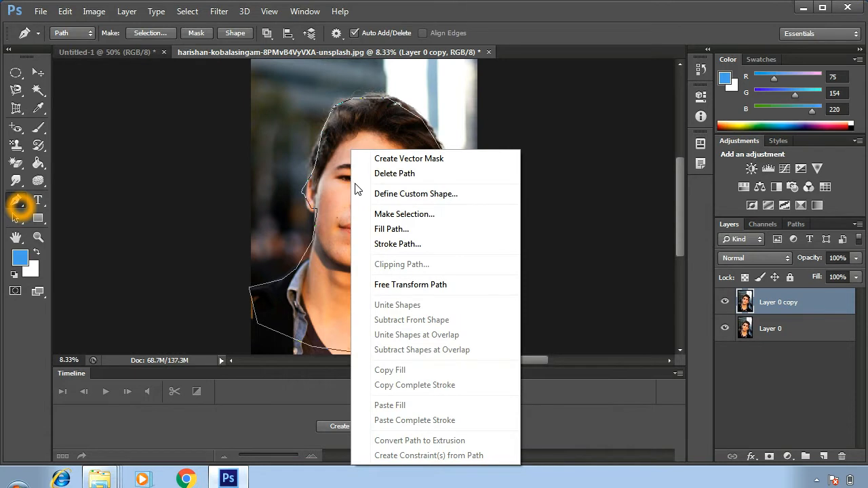
left_click(402, 215)
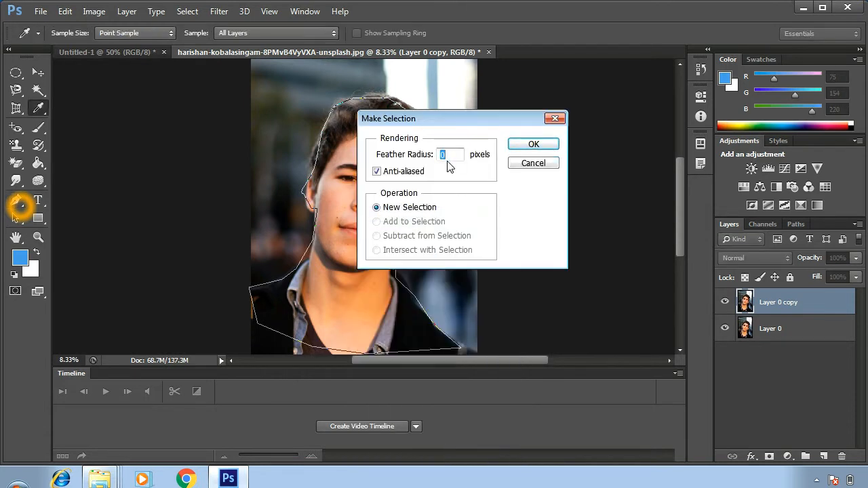
type("1")
left_click(533, 144)
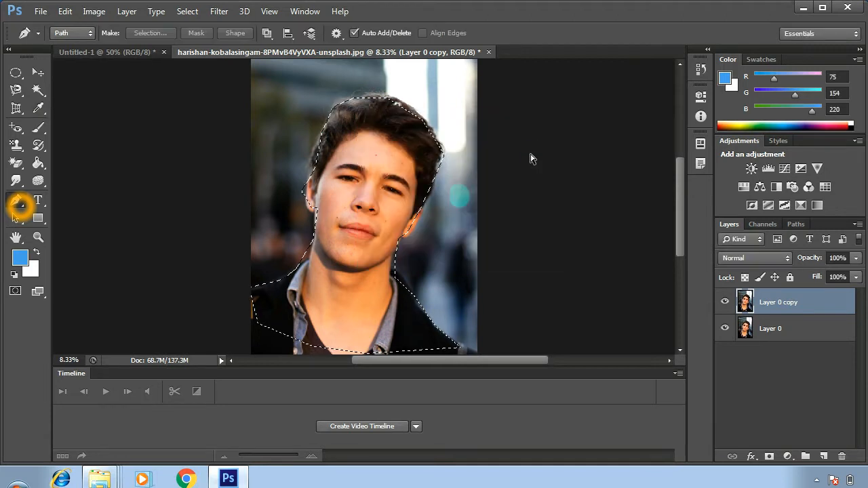
key("ctrl+j")
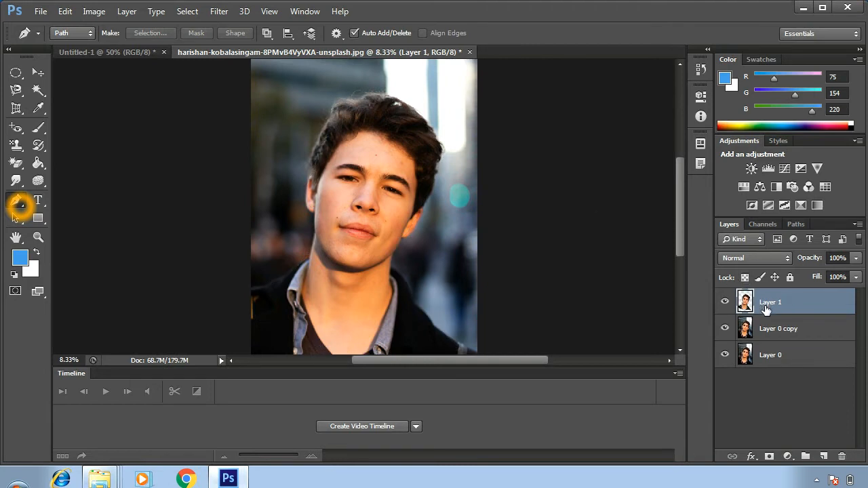
- Hide Layer 0 copy and Layer 0, and move the cutout slightly up and to the right
left_click(724, 328)
left_click(724, 354)
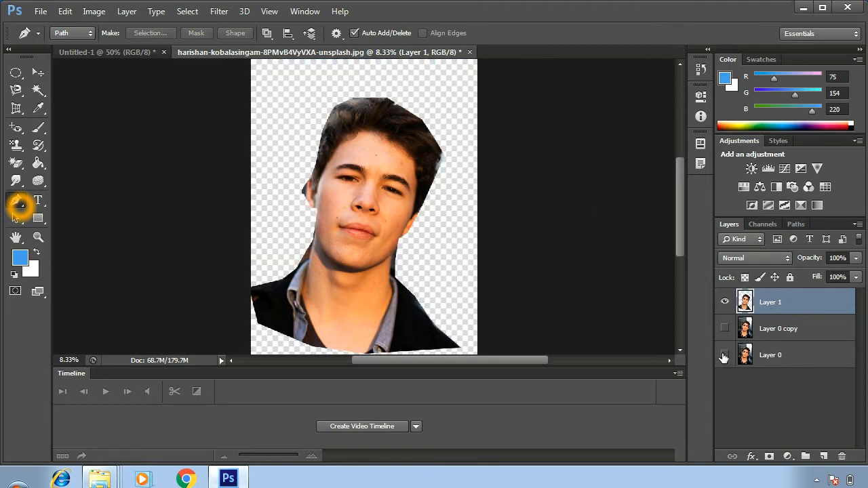
left_click(37, 72)
left_click_drag(346, 227, 360, 197)
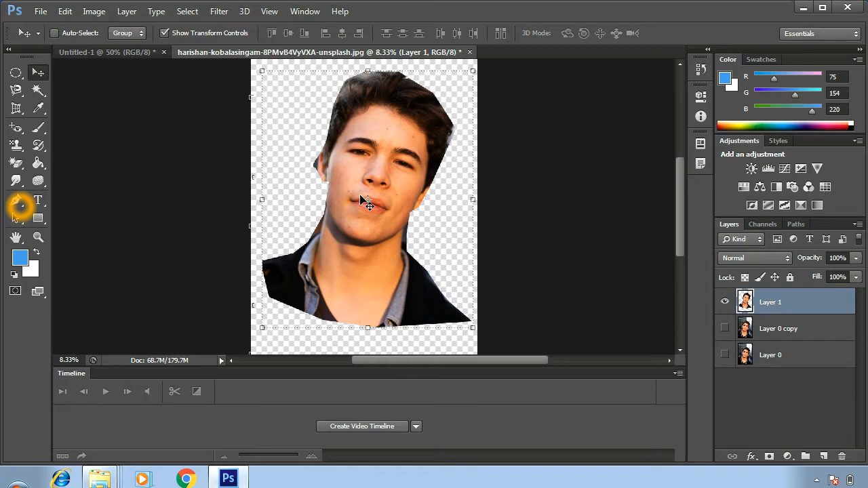
- Return to the Pen Tool in Path mode and draw a short curved path over the man's nose
left_click(17, 204)
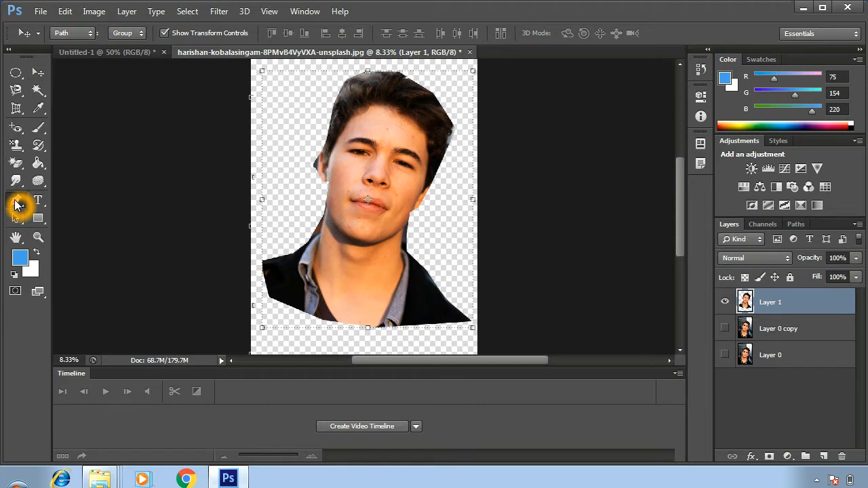
right_click(19, 205)
left_click(49, 199)
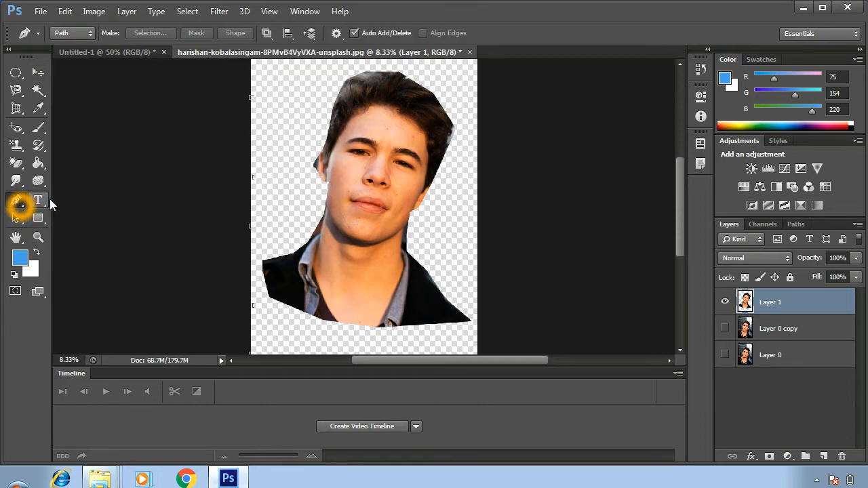
left_click(89, 33)
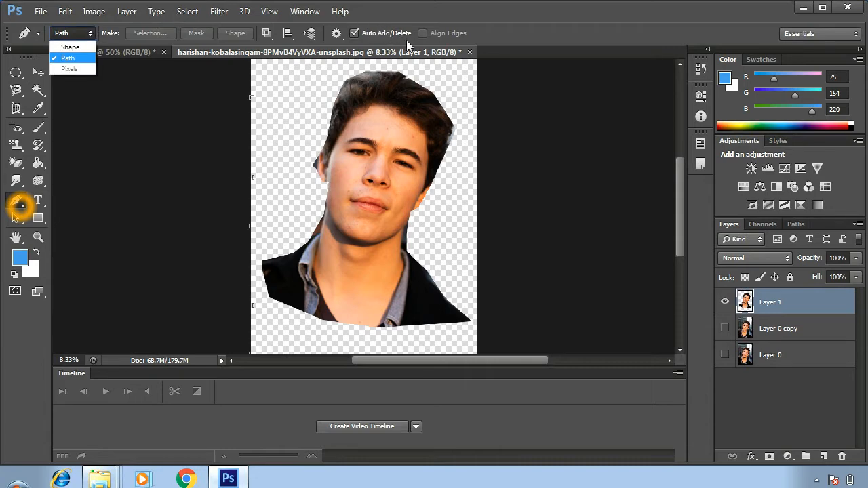
left_click(363, 163)
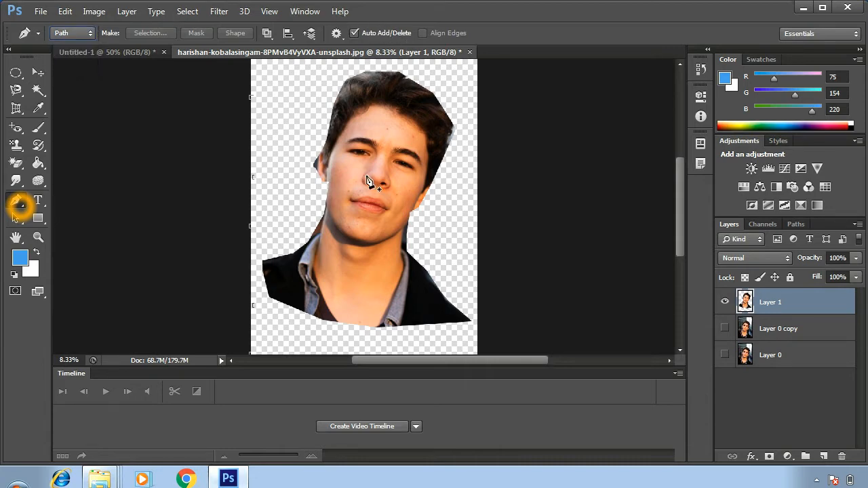
mouse_move(370, 172)
left_mouse_down()
mouse_move(367, 190)
mouse_move(362, 184)
left_mouse_up()
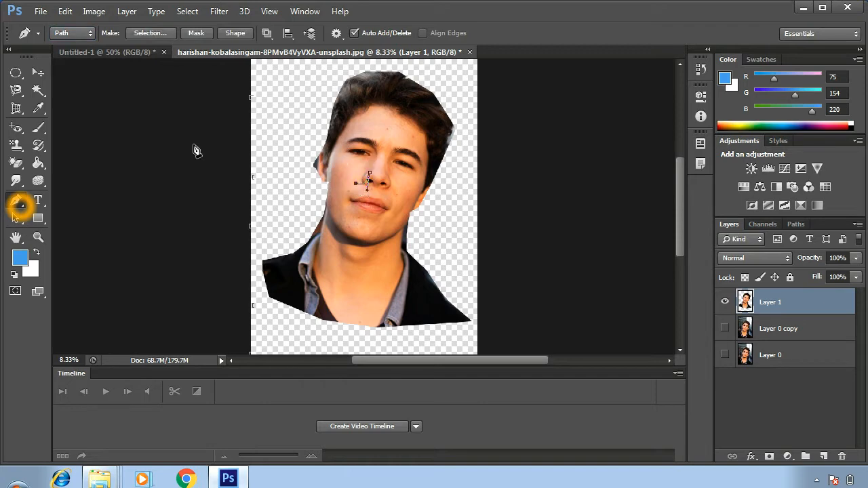
- Show Layer 0 copy and Layer 0 again, add an anchor to the short path, and delete the cutout layer
left_click(725, 329)
left_click(723, 357)
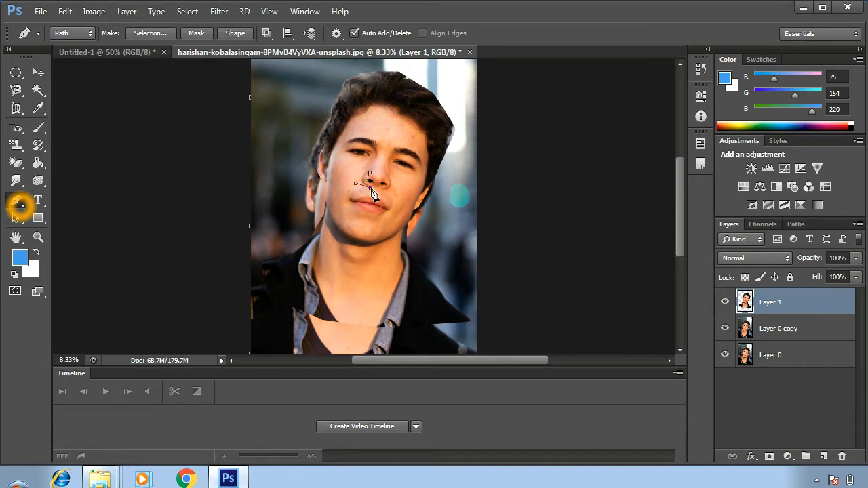
left_click(370, 187)
left_click_drag(785, 317, 842, 457)
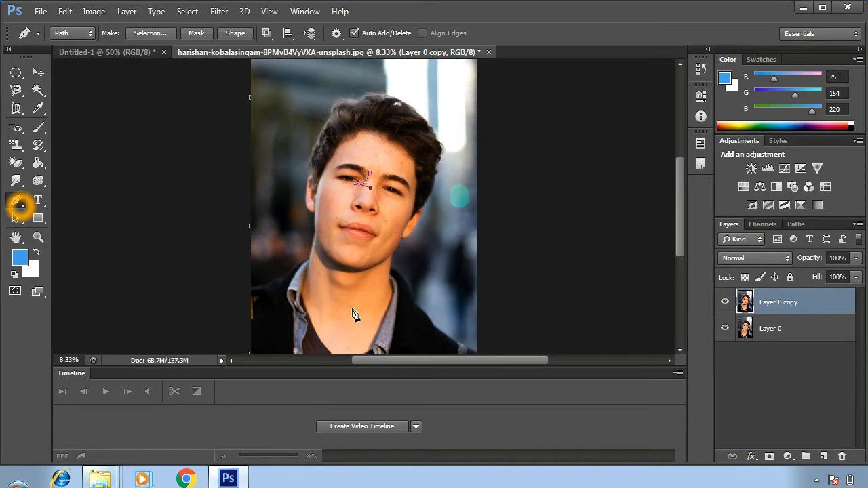
- Switch to Untitled-1 and extend the path from its existing anchor with a curved Pen Tool segment onto the canvas
left_click(20, 202)
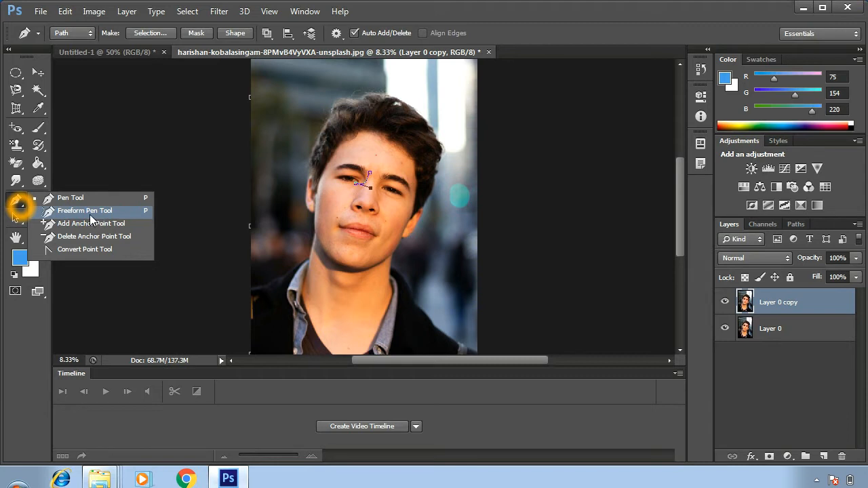
left_click(90, 52)
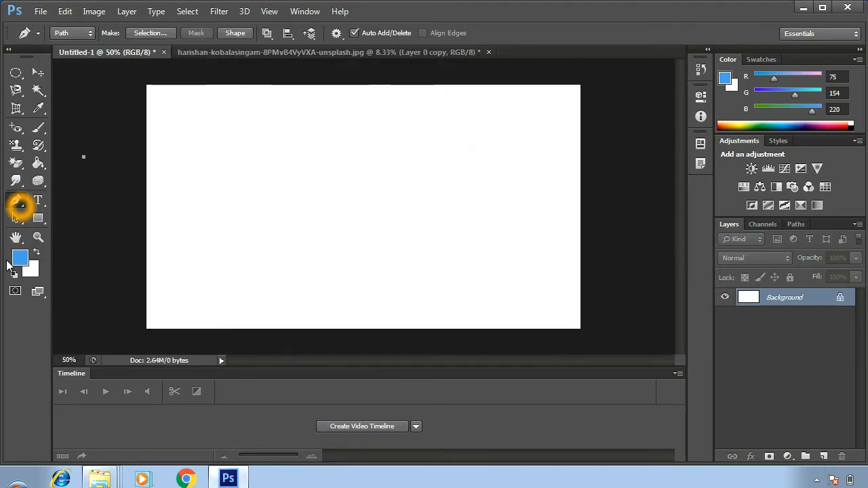
right_click(22, 205)
left_click(96, 203)
left_click_drag(236, 153, 295, 195)
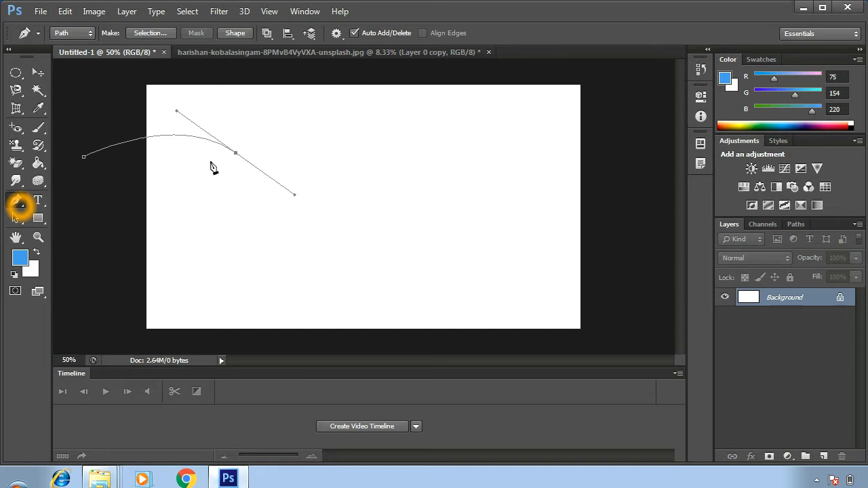
- Set the Pen Tool to Shape mode and add two more curve points, making the wavy path about 978 px wide and 278 px high
left_click(86, 33)
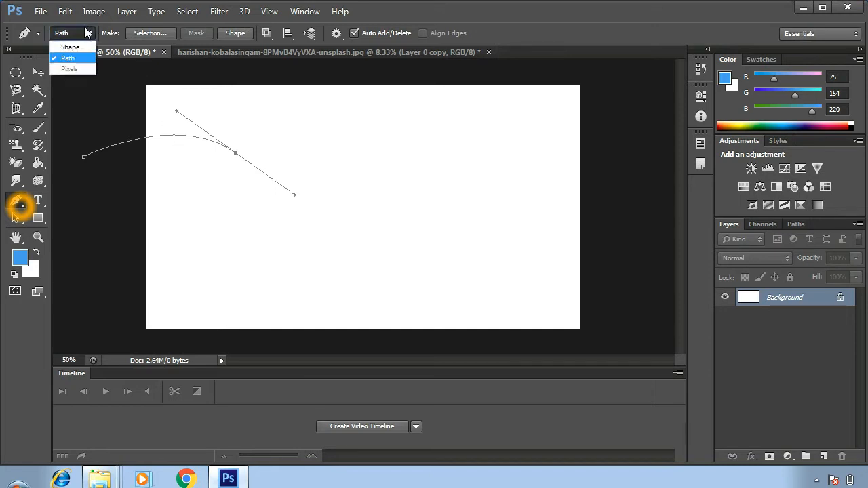
left_click(70, 47)
left_click_drag(219, 222, 289, 258)
left_click_drag(415, 168, 458, 196)
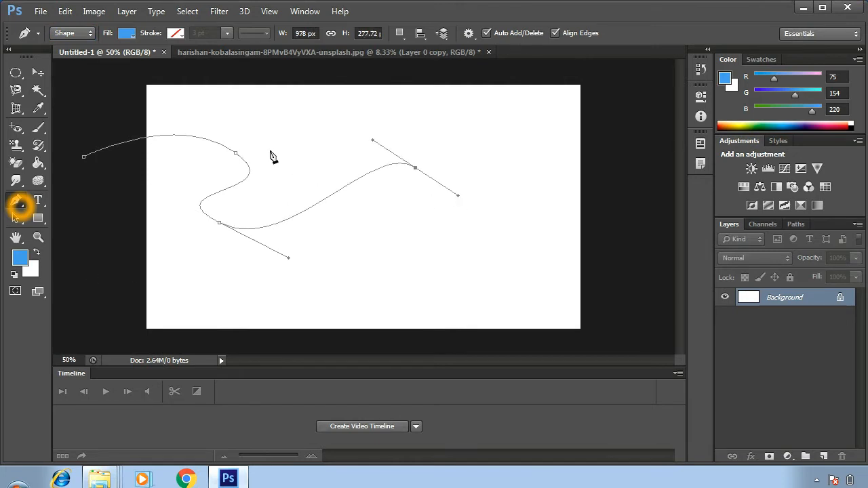
- Keep the pen in Shape mode and set the foreground color to the stronger blue #0978d5
left_click(64, 33)
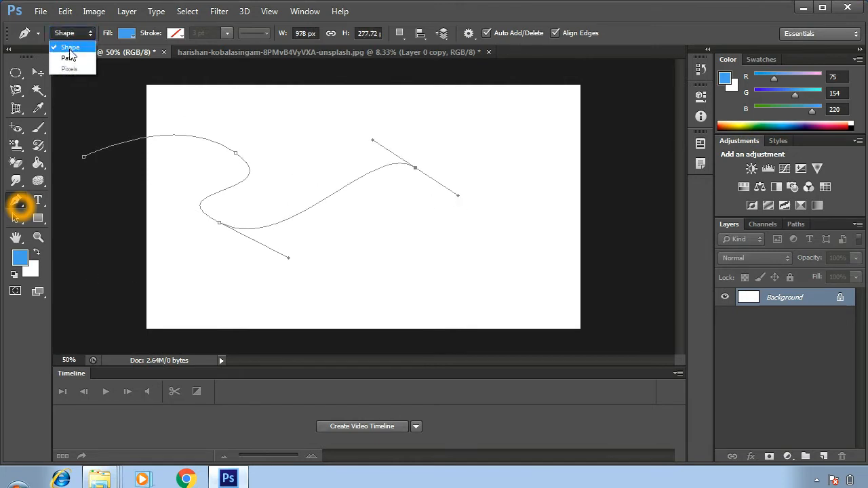
left_click(71, 47)
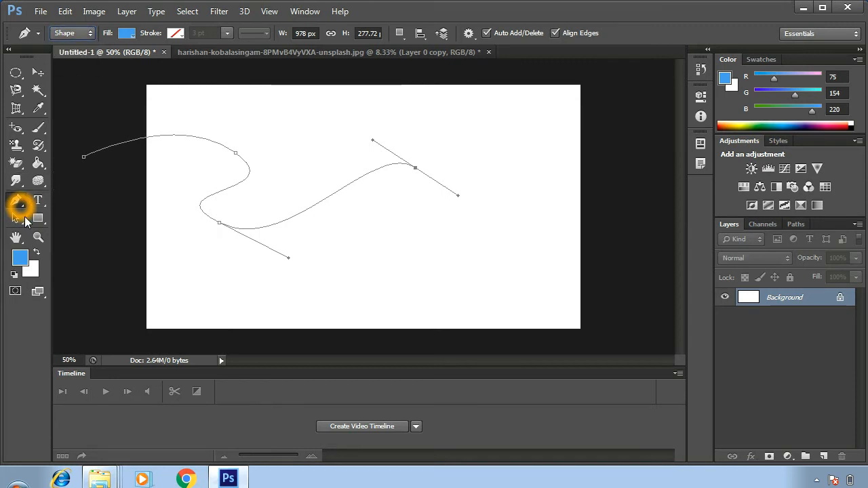
left_click(19, 257)
left_click(209, 215)
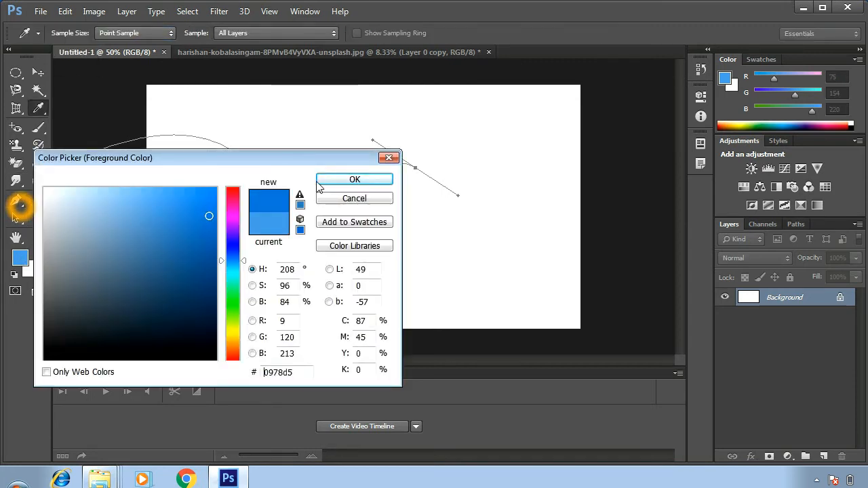
left_click(354, 180)
- Try to move the locked Background layer with the Move Tool
left_click(20, 207)
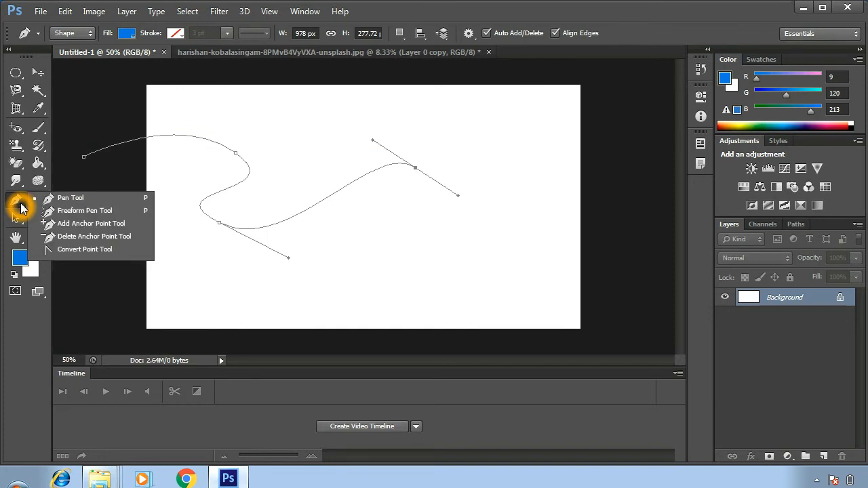
left_click(86, 211)
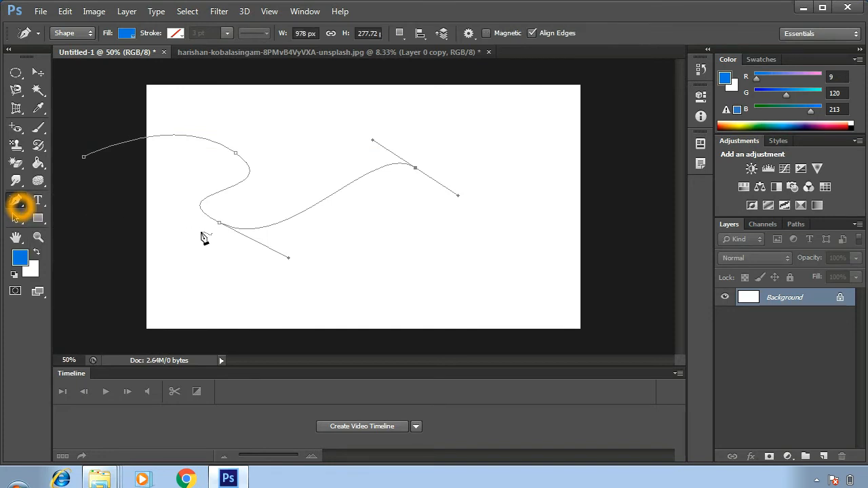
left_click(16, 72)
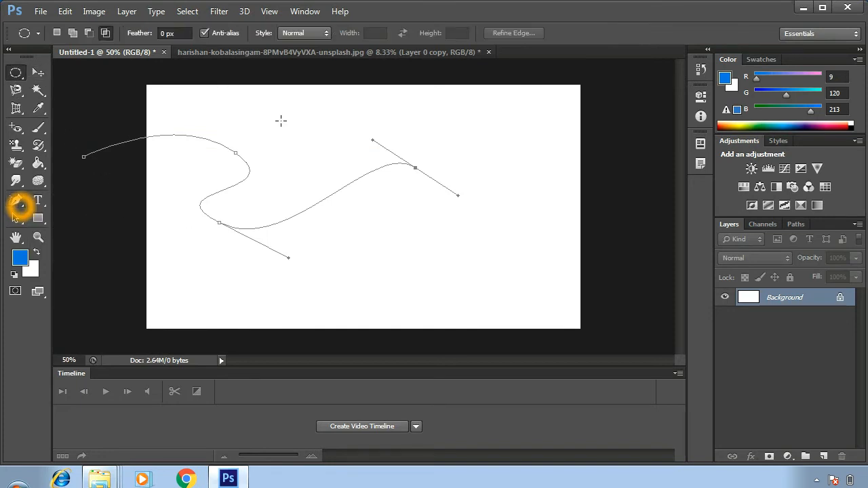
left_click(38, 72)
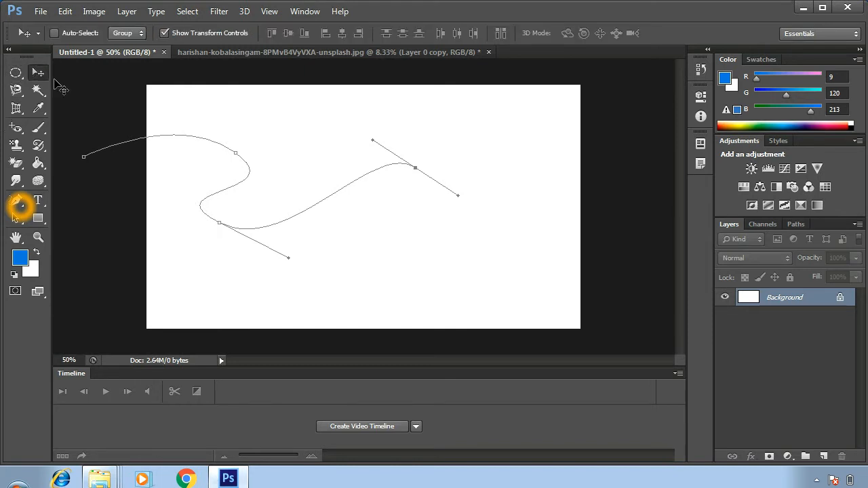
left_click_drag(382, 282, 378, 276)
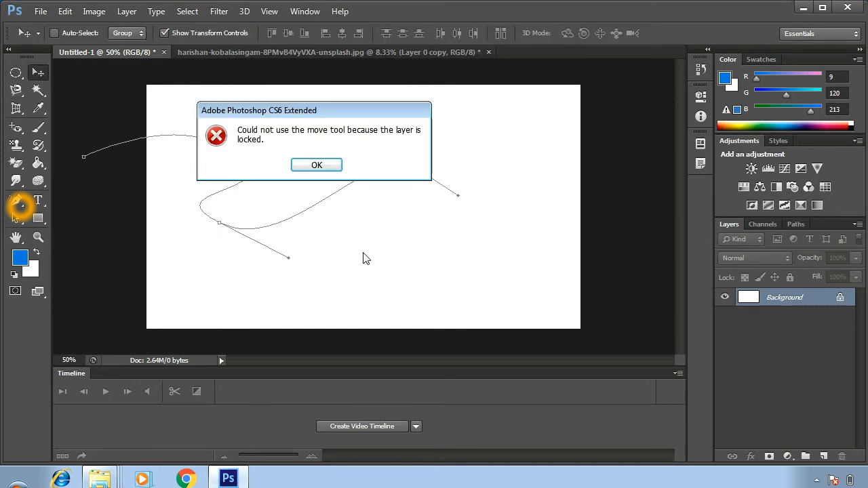
left_click(316, 167)
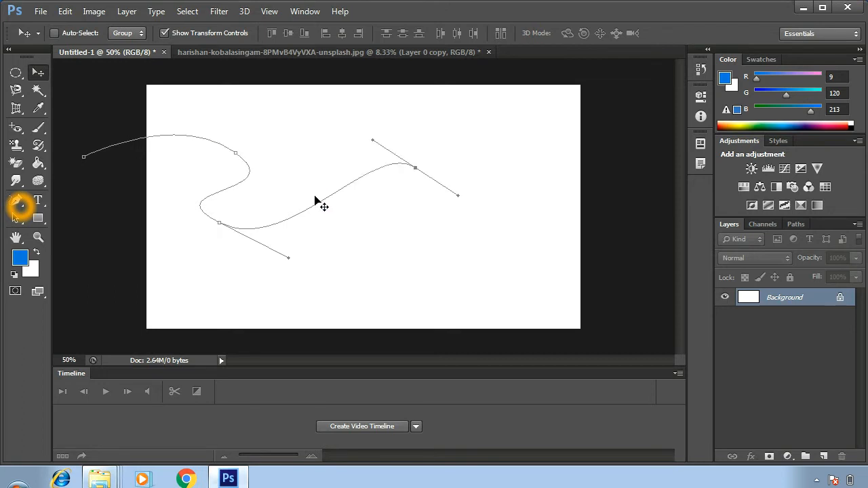
- Unlock the Background as a regular layer and shift it slightly up and to the left on the canvas
double_click(844, 299)
left_click(575, 160)
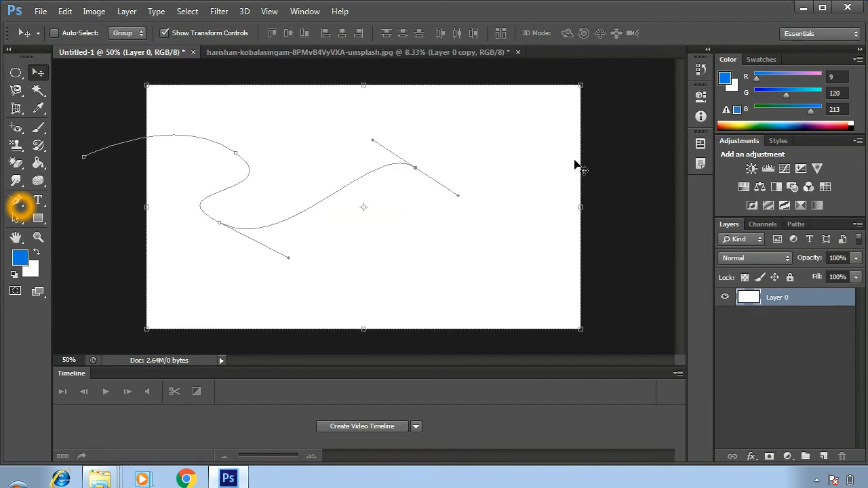
left_click_drag(391, 229, 368, 207)
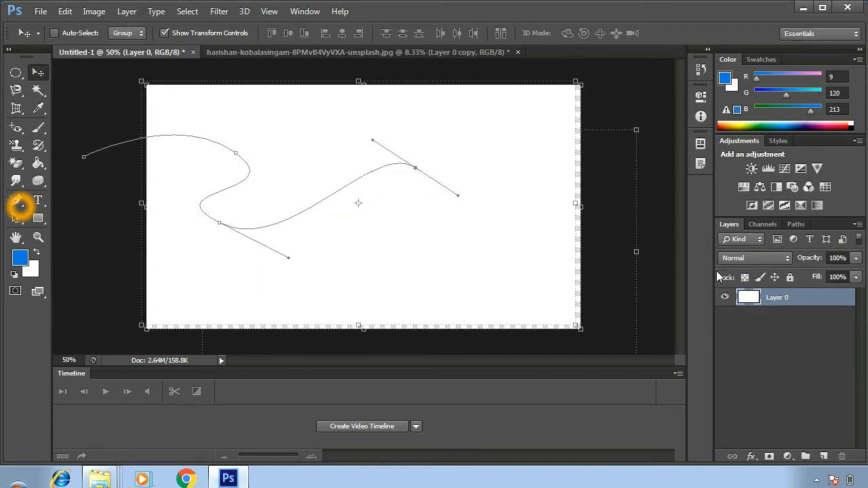
- Draw a thin sliver about 78 by 106 px and two large angular shapes mid-canvas with the Freeform Pen Tool, the second about 256 by 322 px
left_click(18, 217)
left_click(19, 205)
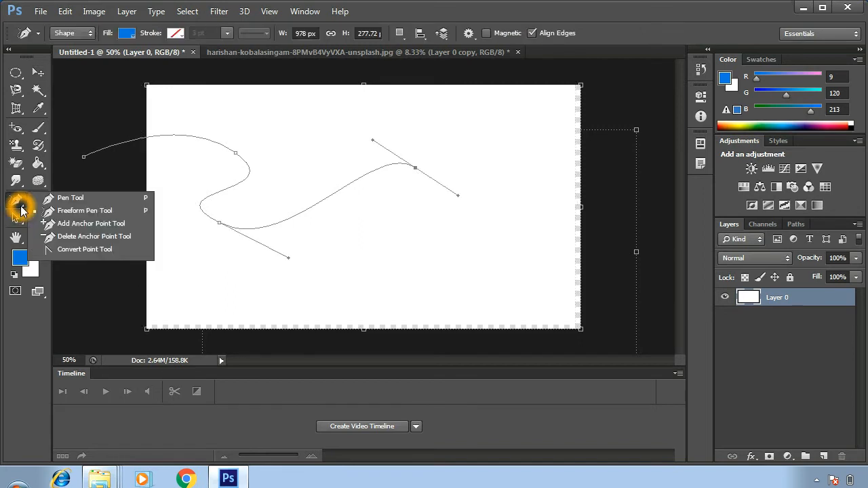
left_click(75, 210)
left_click_drag(270, 140, 301, 184)
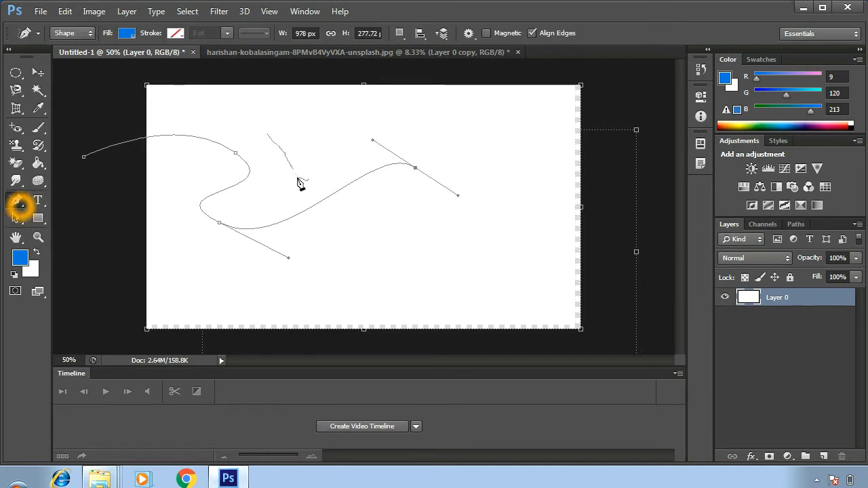
left_click(211, 205)
left_click(291, 259)
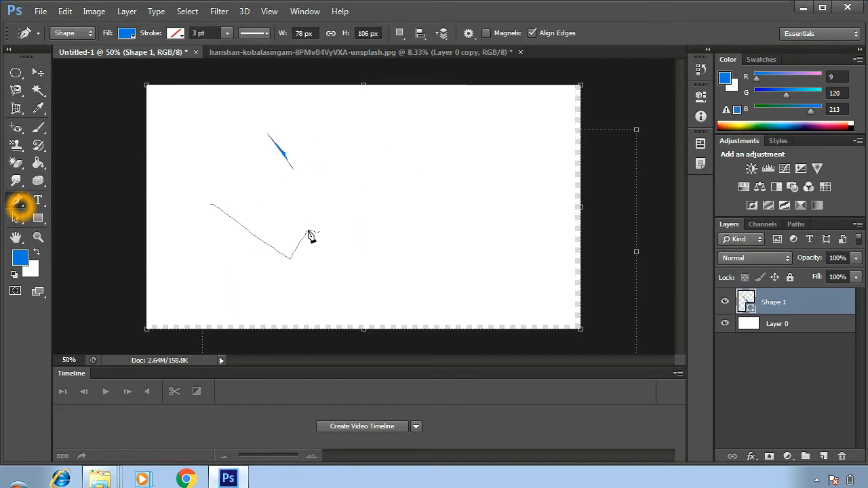
left_click(321, 217)
left_click(351, 161)
left_click(438, 241)
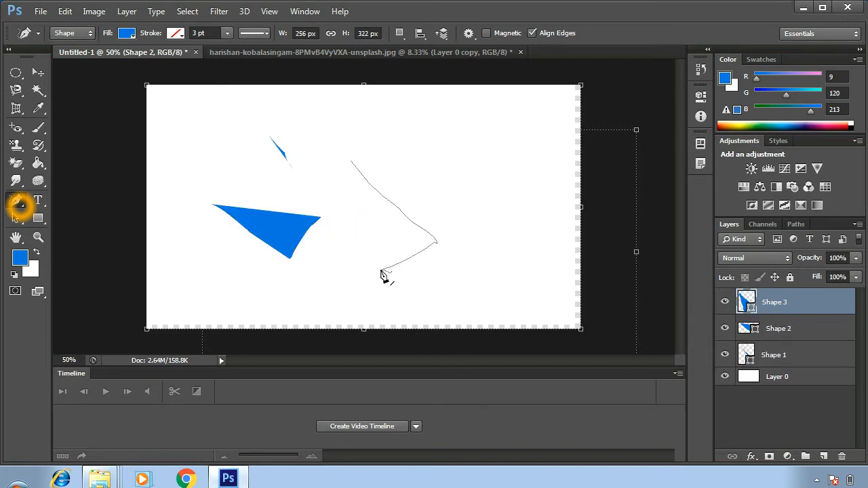
left_click(382, 270)
- Draw four slim freeform slivers over the canvas's right half and a wider blade about 98 by 216 px above the two large shapes
left_click(541, 127)
left_click(497, 156)
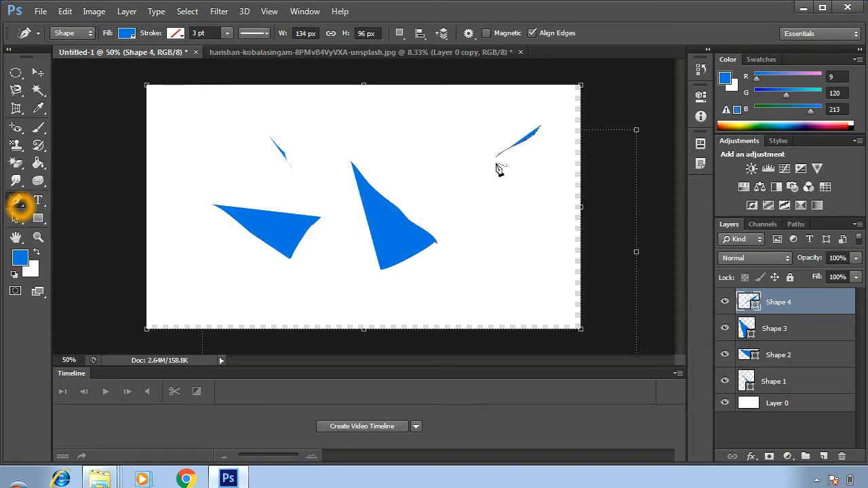
left_click(441, 107)
left_click(409, 156)
left_click(457, 178)
left_click(489, 230)
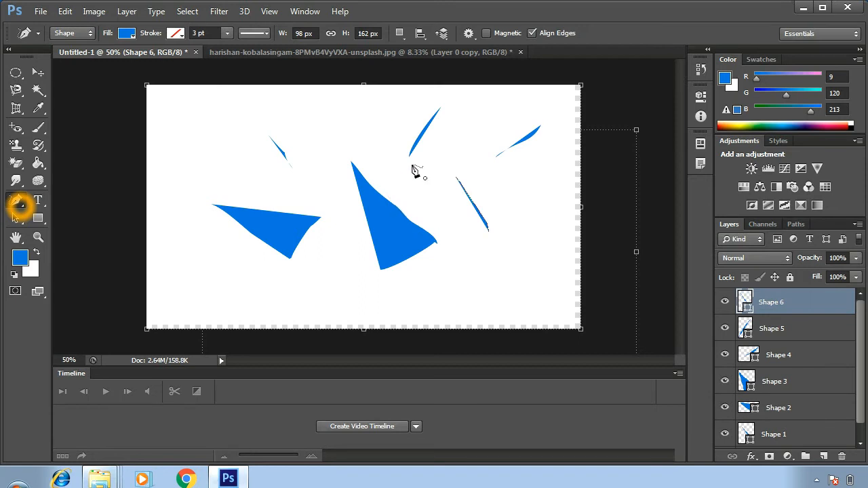
left_click(411, 164)
left_click(403, 205)
left_click(346, 122)
left_click(326, 194)
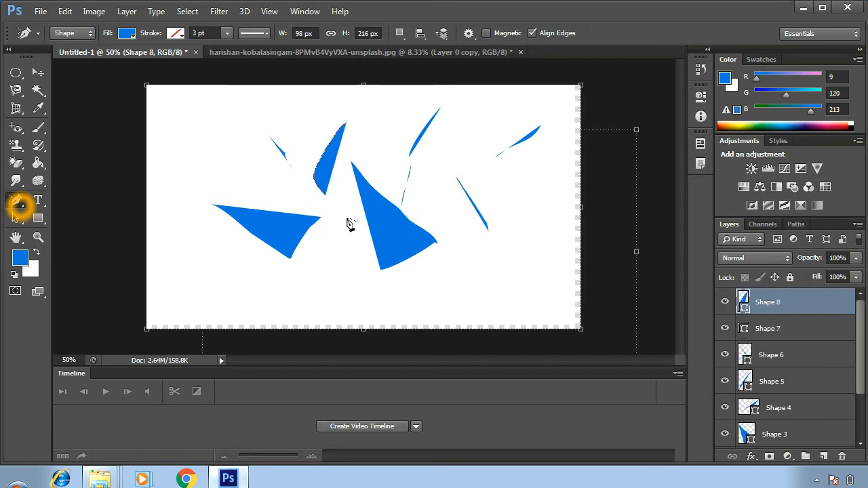
- Draw five more short freeform strokes in the empty areas around the existing shapes, the first about 112 by 142 px
left_click(343, 264)
left_click(381, 312)
left_click(203, 266)
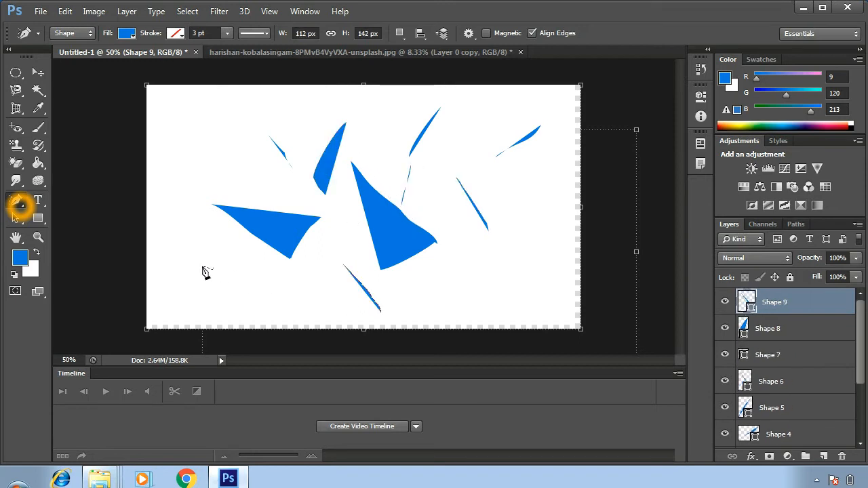
left_click(244, 296)
left_click(200, 129)
left_click(178, 185)
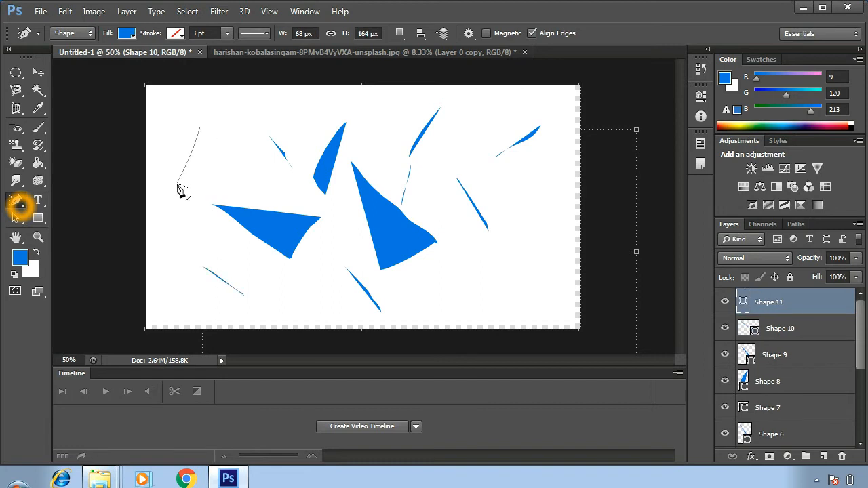
left_click(249, 150)
left_click(231, 178)
left_click(466, 236)
left_click(497, 273)
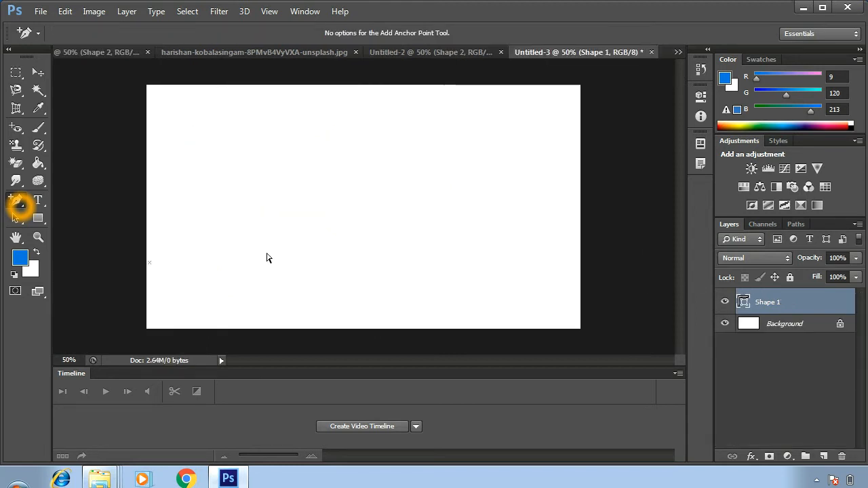
- Add a person's first name as horizontal text near the upper left of the Untitled-3 canvas
left_click(42, 202)
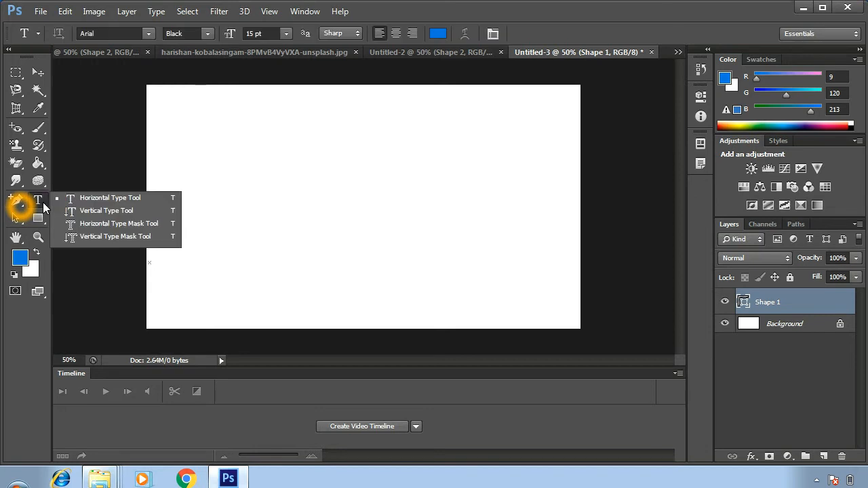
left_click(81, 197)
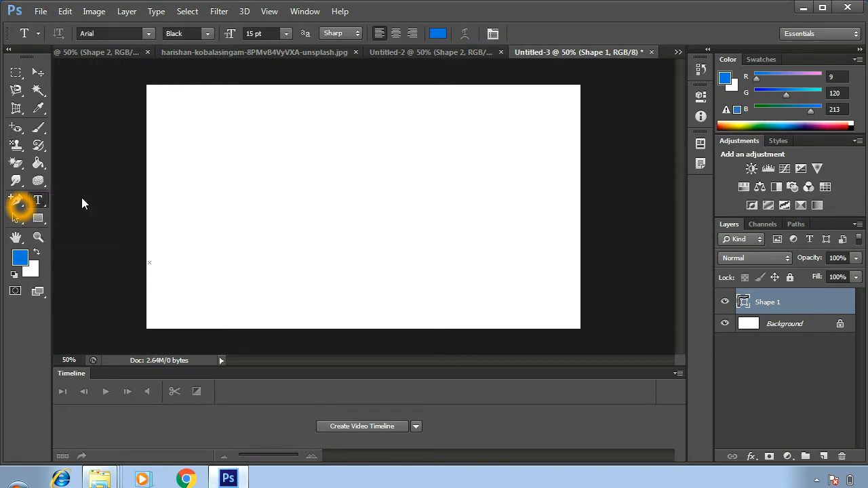
left_click(187, 145)
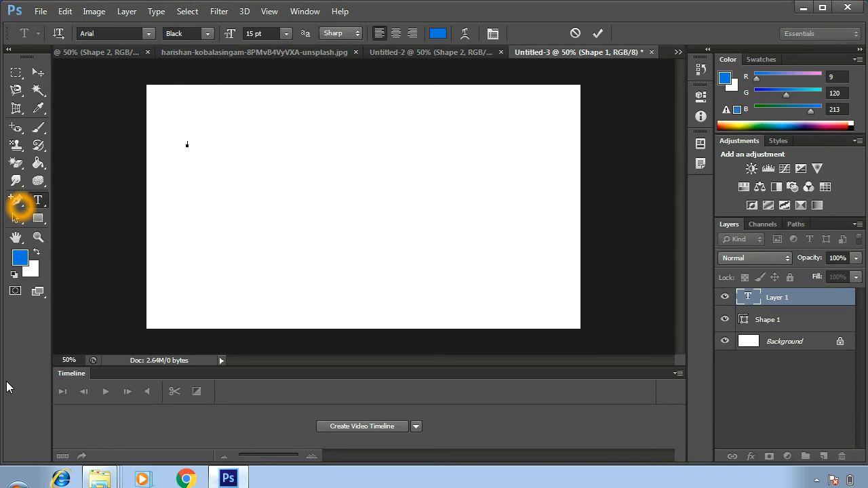
type("aa")
- Enlarge the name text through 30 pt and 60 pt to a final size of 72 pt
left_click(260, 33)
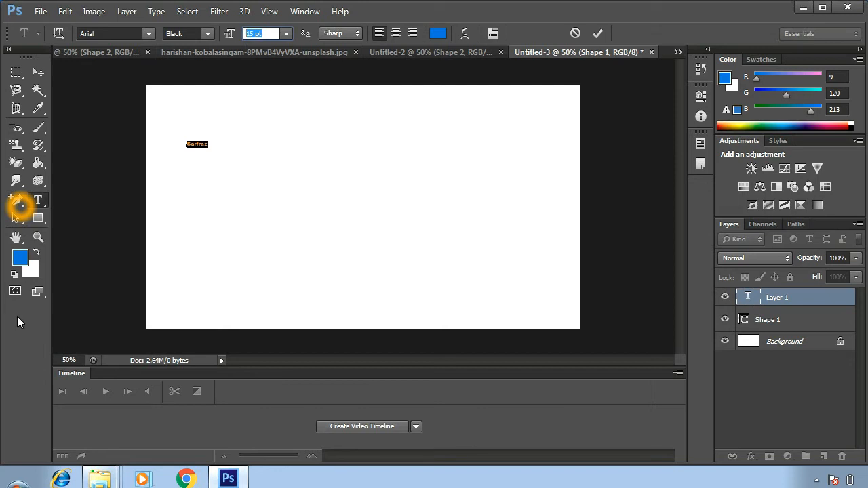
type("30")
key("Return")
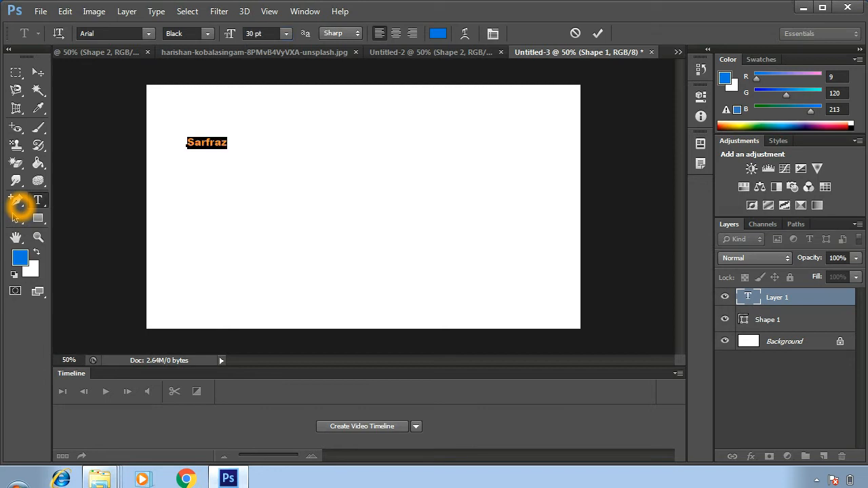
left_click(285, 34)
left_click(283, 250)
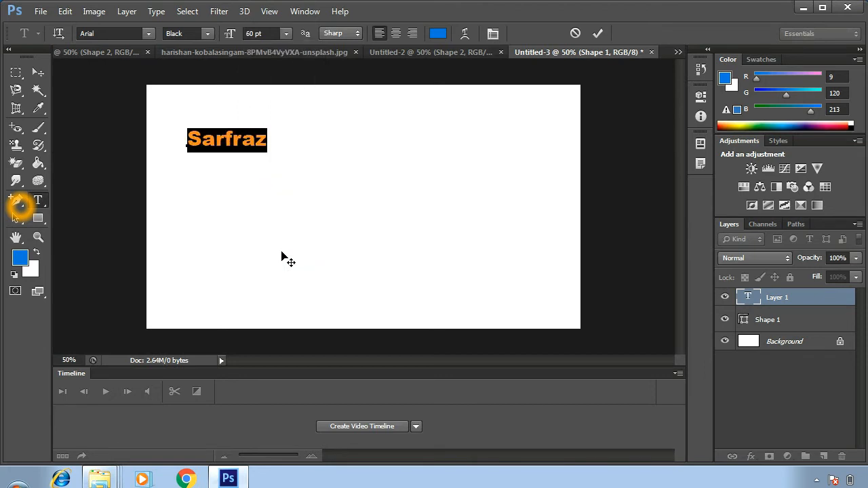
left_click(289, 33)
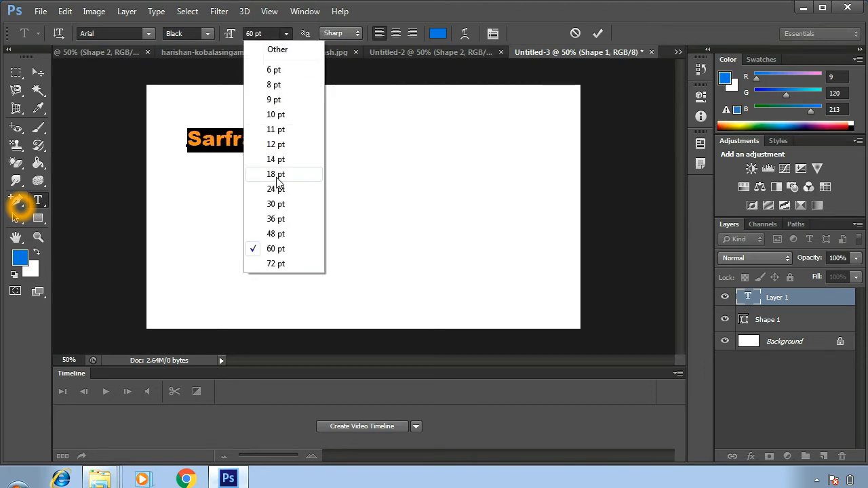
left_click(279, 264)
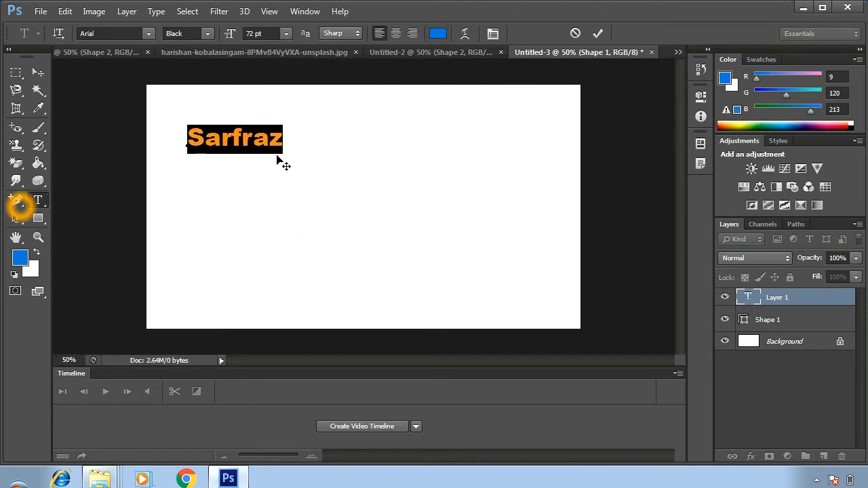
- Try Georgia and Lucida Sans Unicode on the whole name text, settling on the Microsoft PhagsPa font
left_click(221, 136)
double_click(220, 136)
left_click(149, 34)
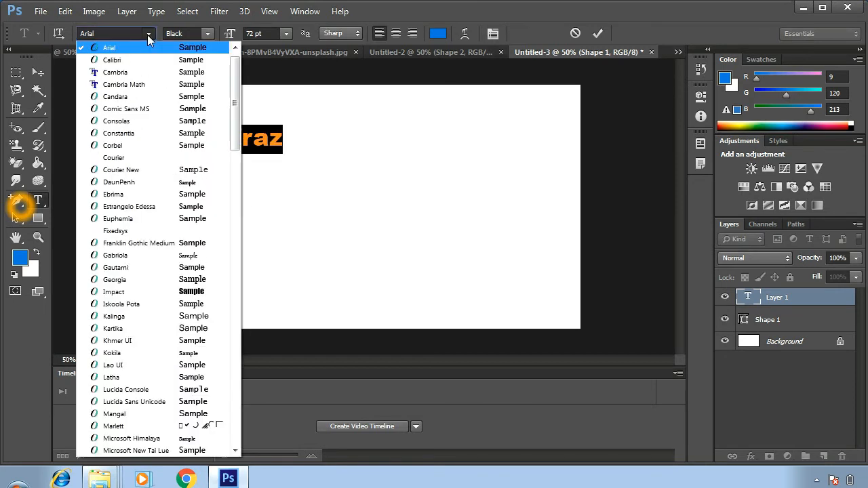
left_click(120, 279)
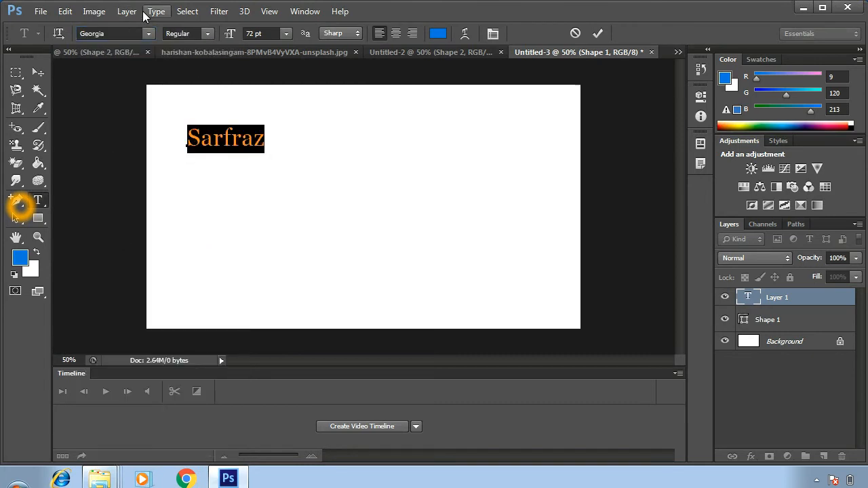
left_click(147, 33)
left_click(118, 170)
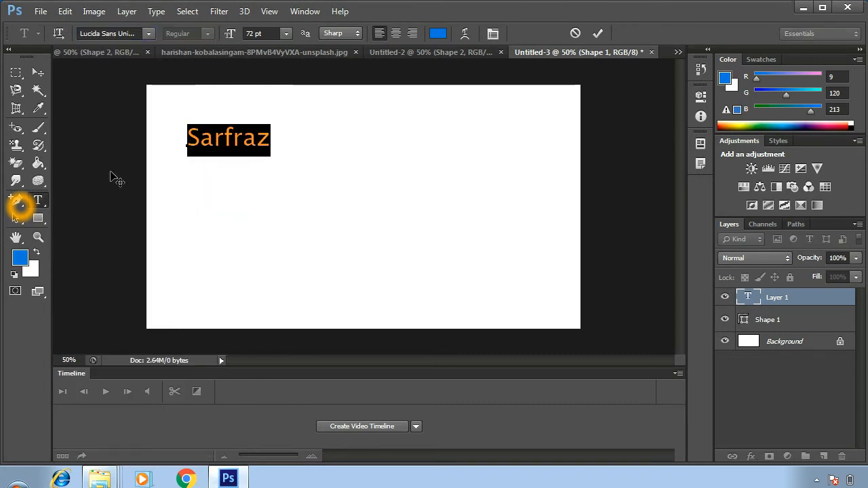
left_click(148, 33)
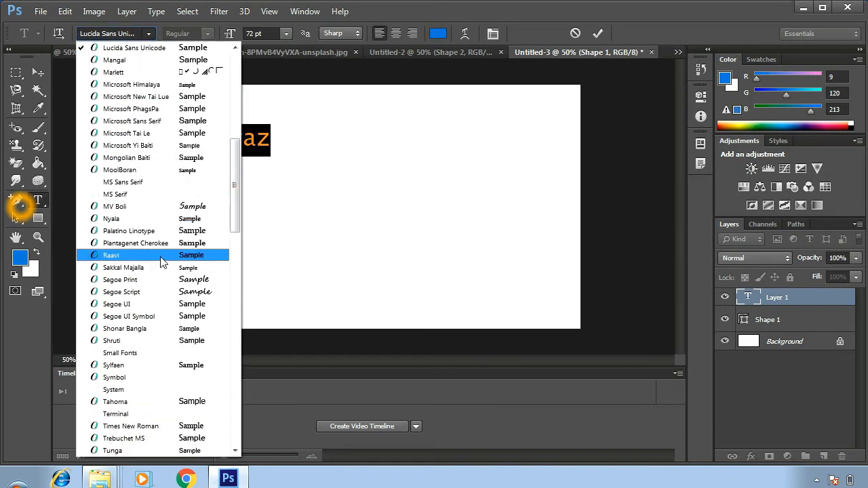
left_click(121, 110)
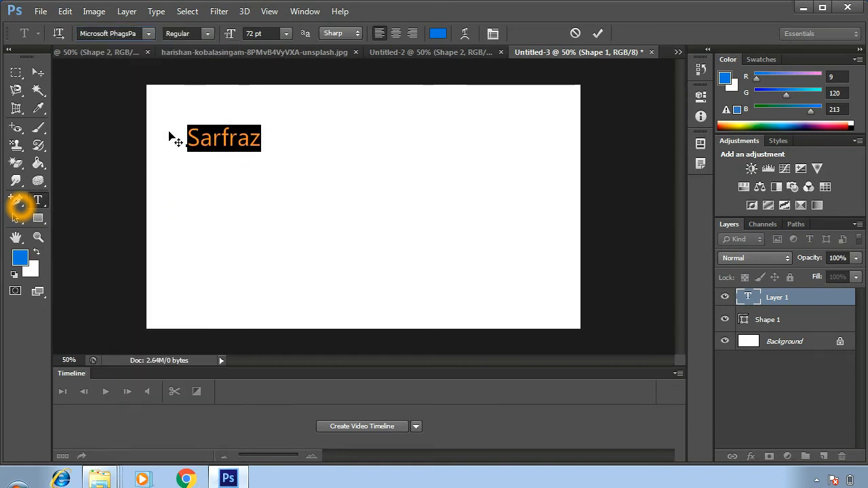
left_click(221, 139)
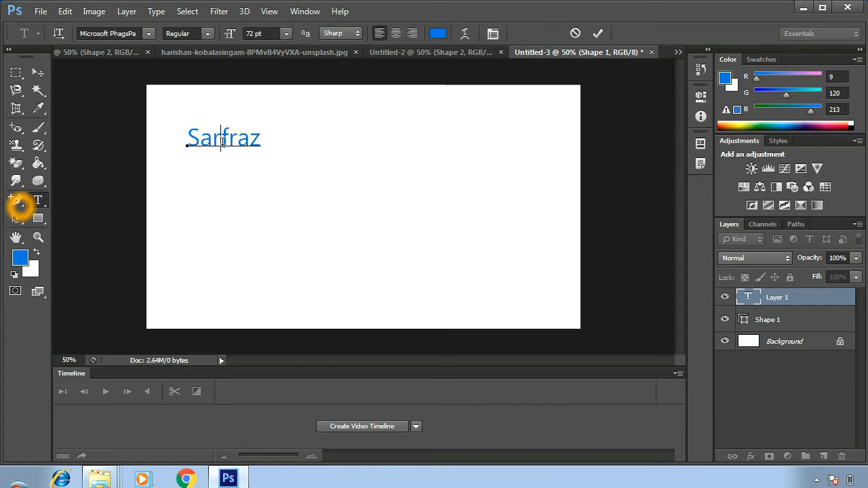
- Recolour every letter of the name text except the first to pink, hex f01fc6
left_click_drag(260, 140, 199, 140)
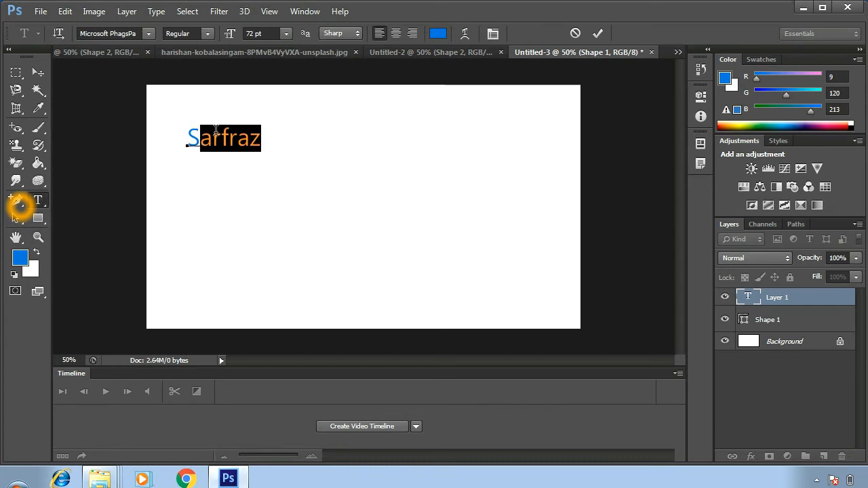
left_click(431, 35)
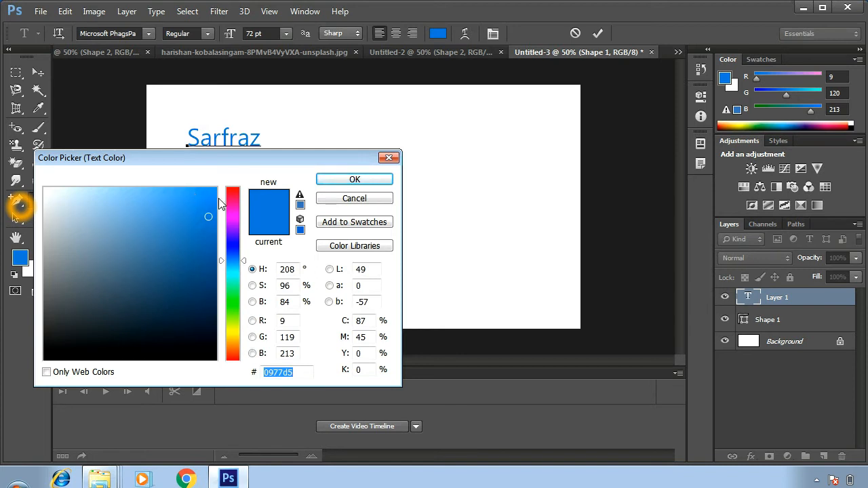
left_click(221, 212)
left_click(195, 196)
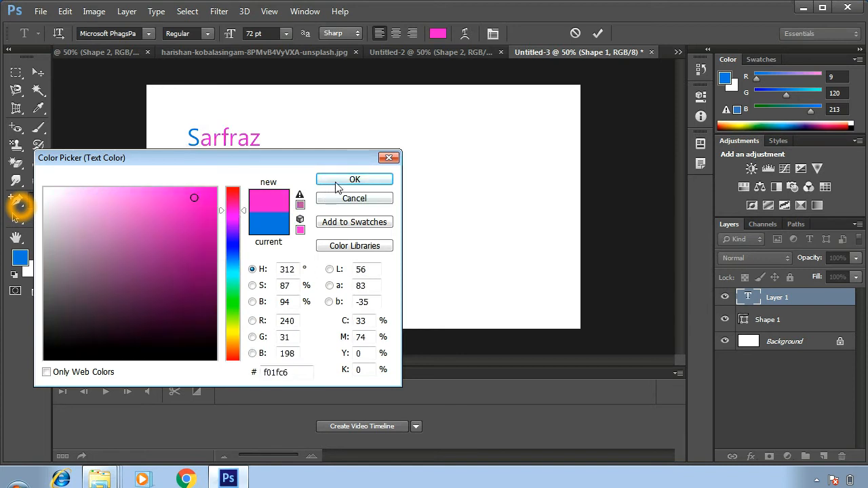
left_click(354, 179)
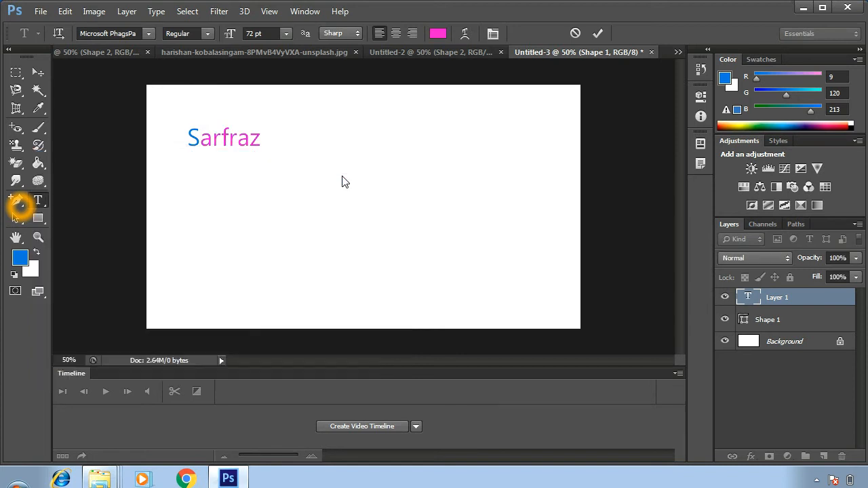
- Try centre and right alignment on the name text, return it to left alignment, and view the anti-aliasing options
left_click(202, 139)
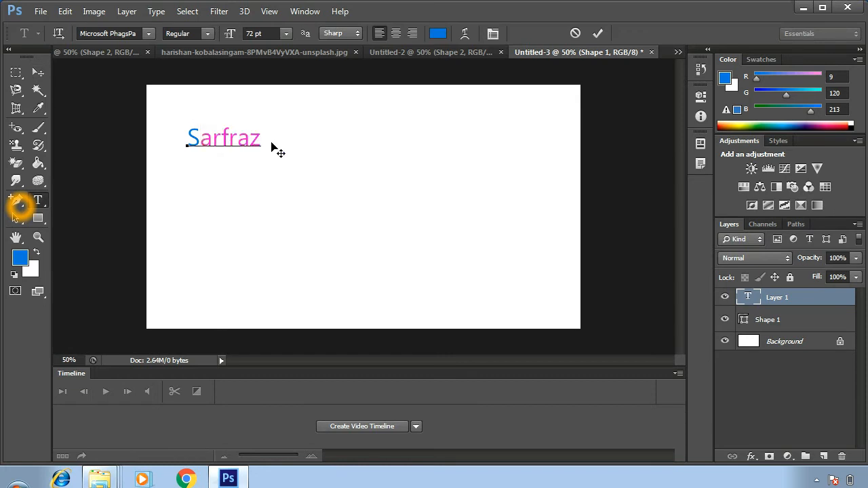
left_click(396, 33)
left_click(395, 33)
left_click(412, 33)
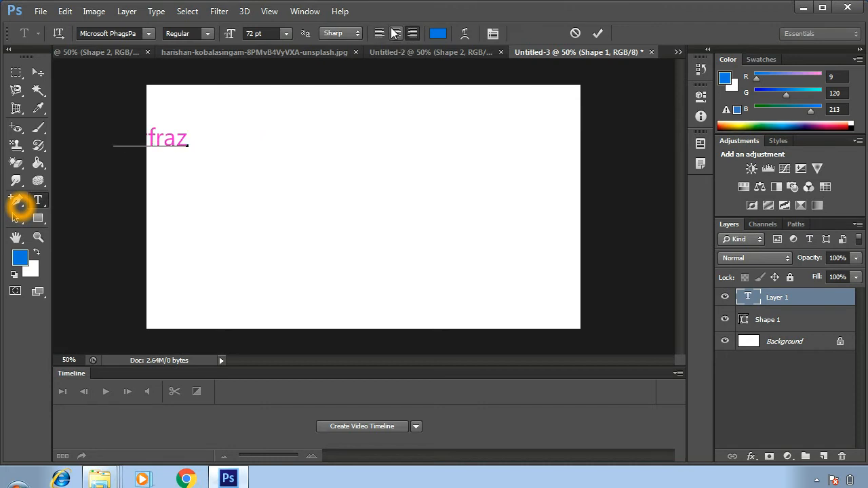
left_click(395, 34)
left_click(373, 31)
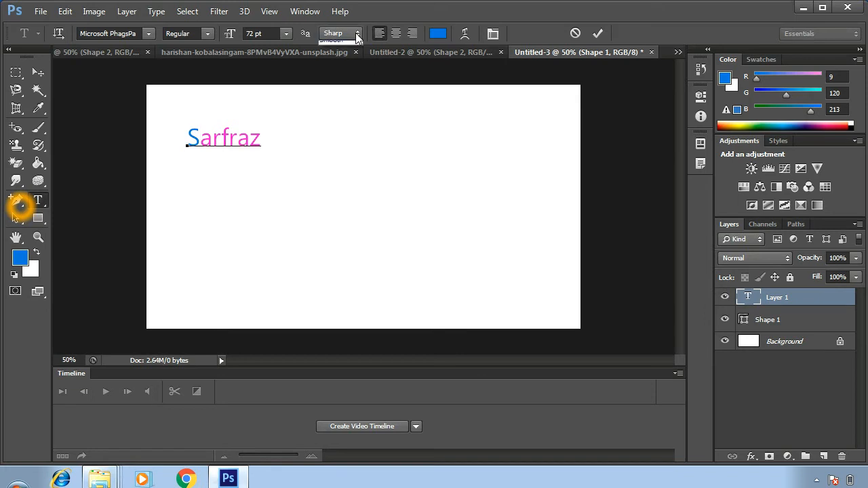
left_click(357, 35)
left_click(358, 37)
- Try the Arc, Fish and Inflate warp styles on the whole name text and cancel the warp
left_click_drag(261, 138, 180, 147)
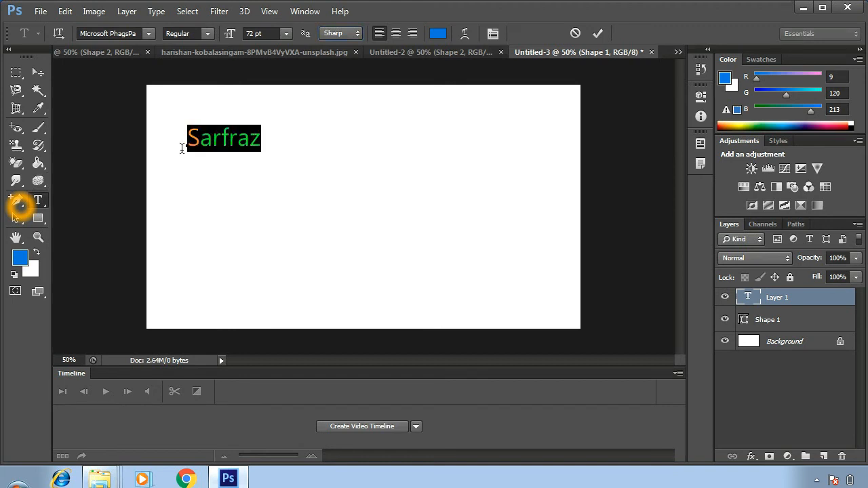
left_click(463, 34)
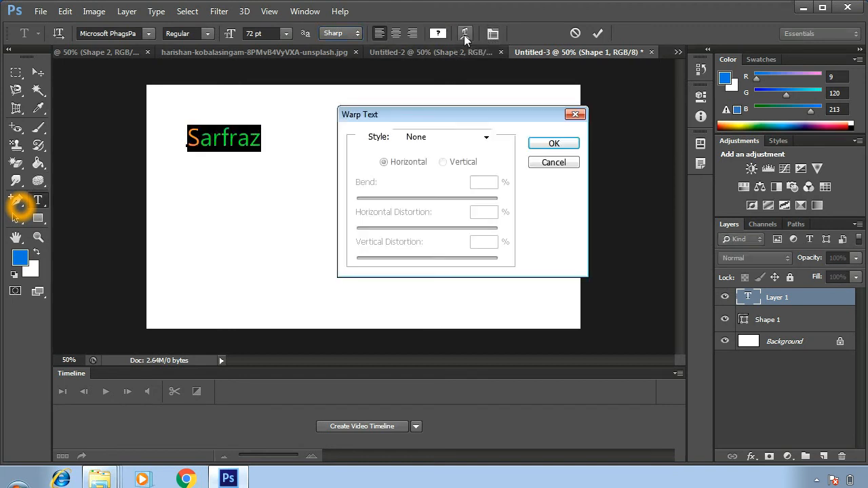
left_click(418, 137)
left_click(418, 178)
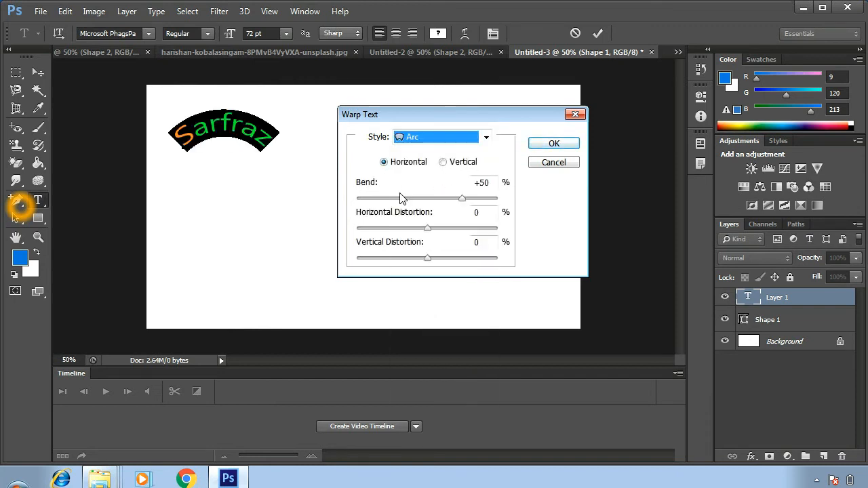
left_click(485, 137)
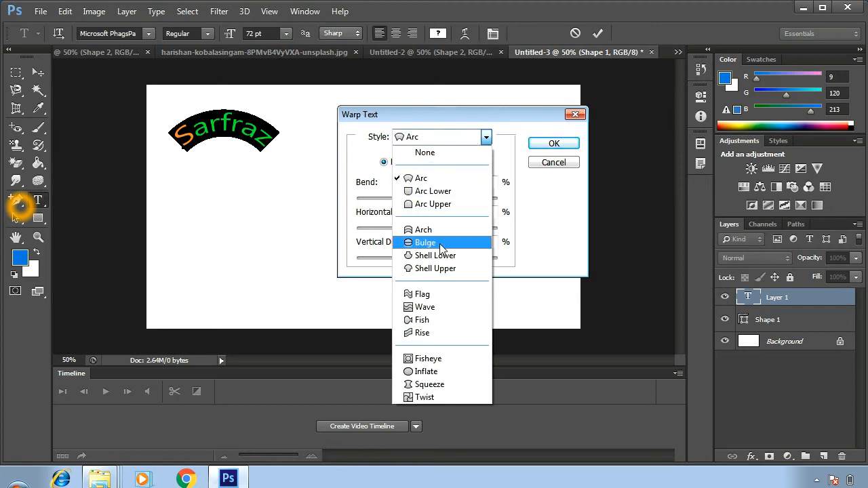
left_click(421, 320)
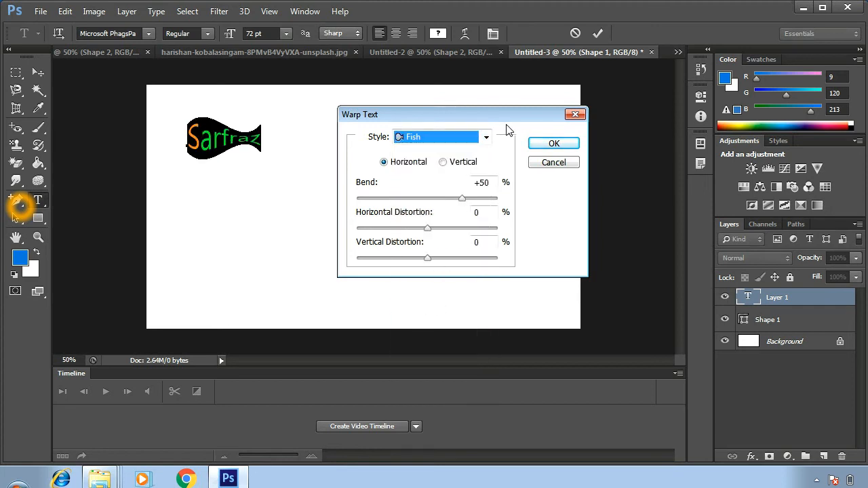
left_click(486, 137)
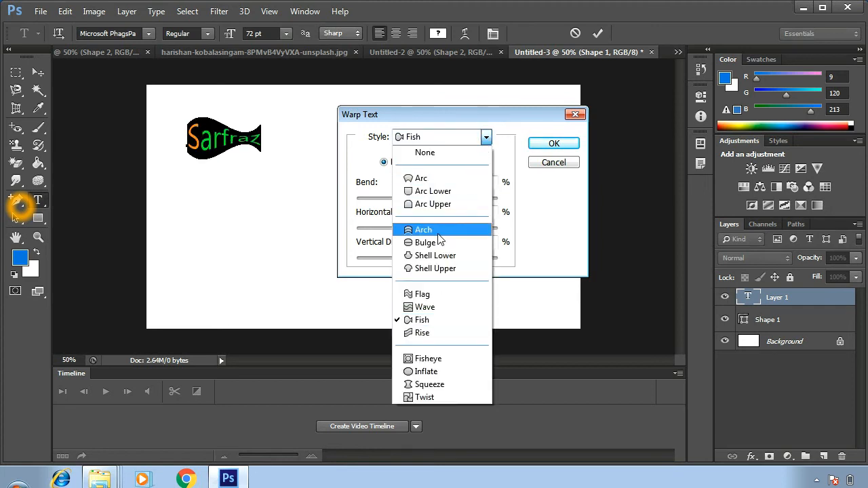
left_click(426, 371)
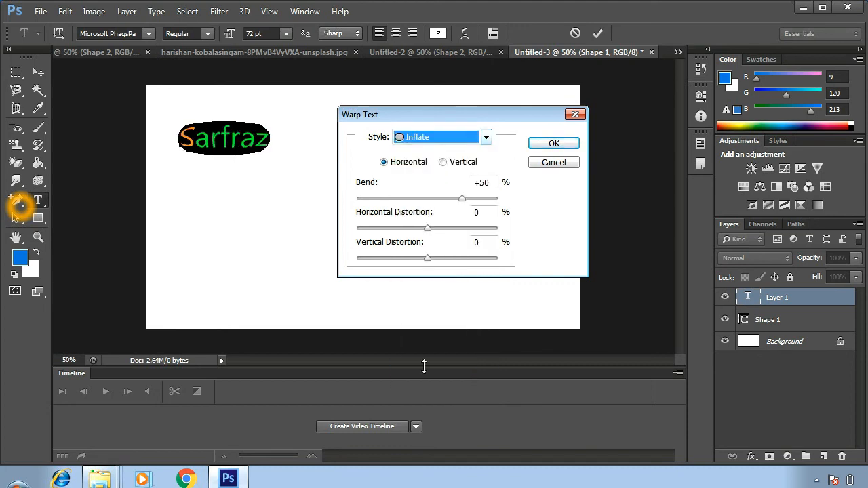
left_click(548, 166)
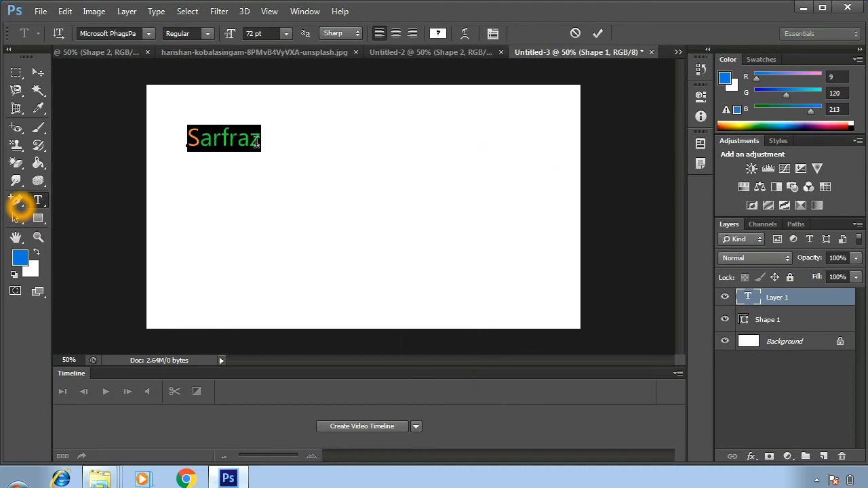
- Warp the name text with the Arch style, horizontal orientation and a bend of +50%
left_click(465, 33)
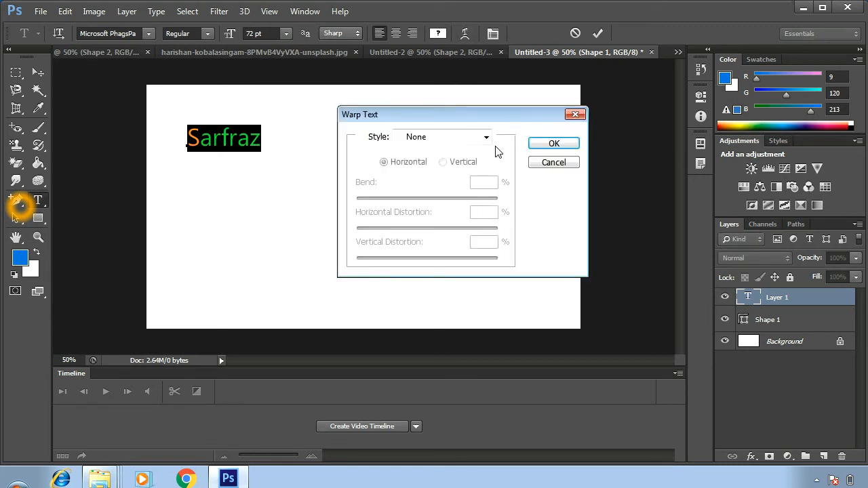
left_click(473, 143)
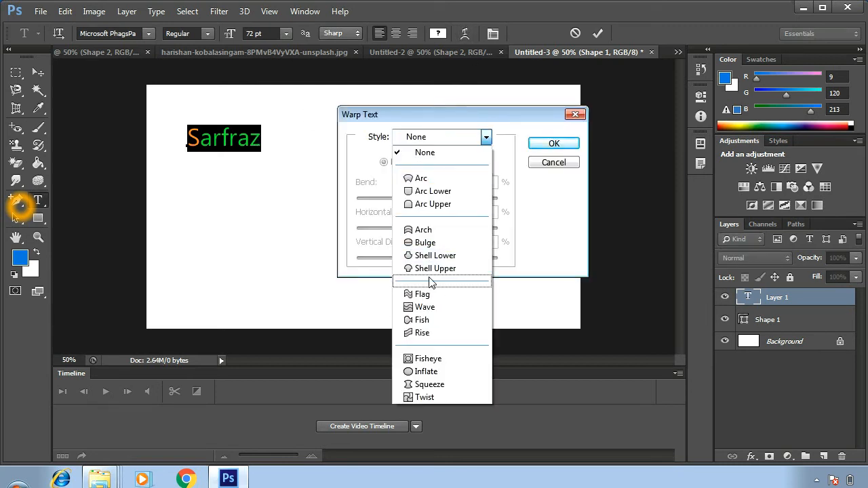
left_click(426, 231)
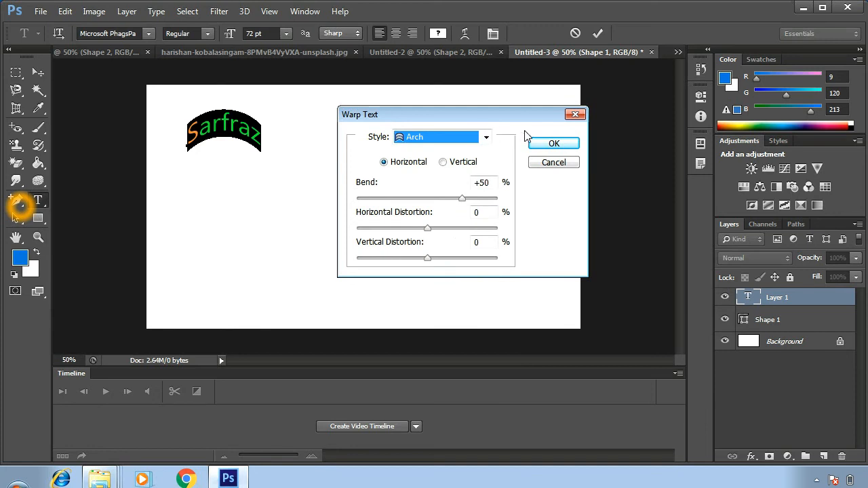
left_click(553, 142)
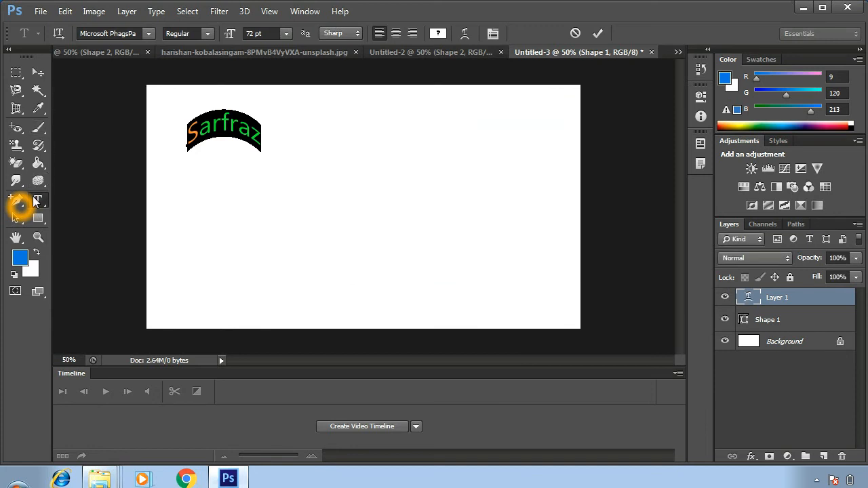
left_click(240, 123)
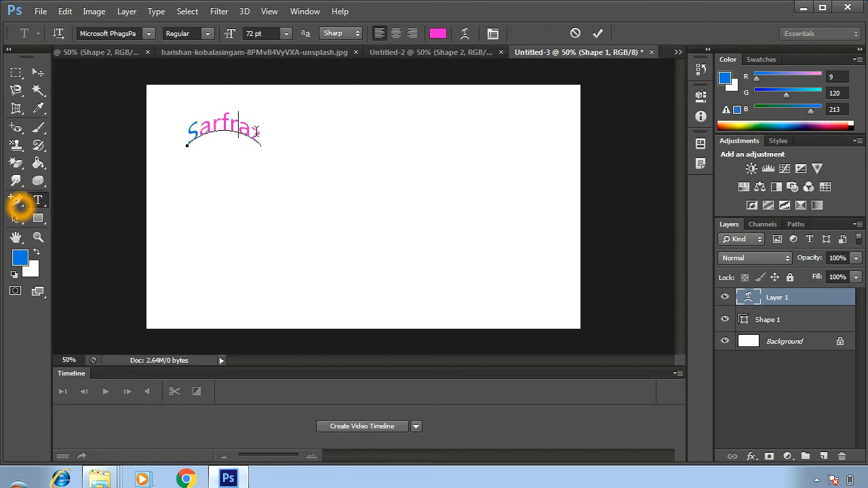
- Set the whole arched name text to the Bold font style in the character settings
left_click_drag(261, 129, 186, 133)
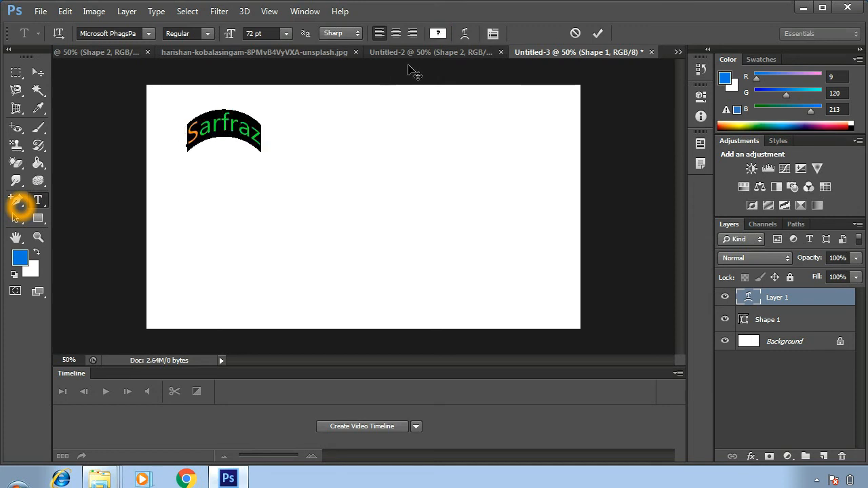
left_click(493, 34)
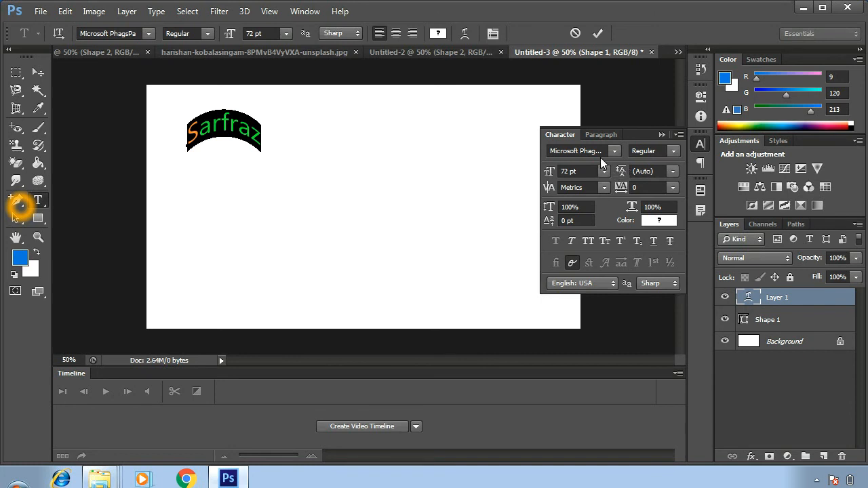
left_click(618, 190)
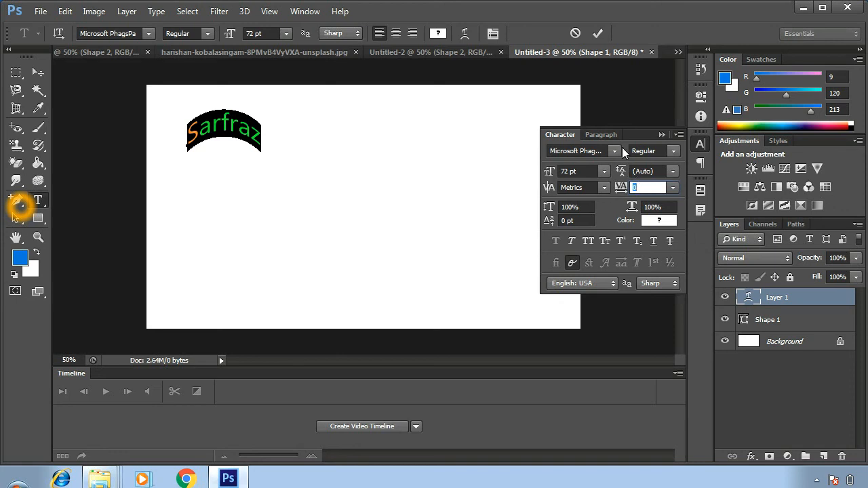
left_click(672, 150)
left_click(673, 149)
left_click(672, 149)
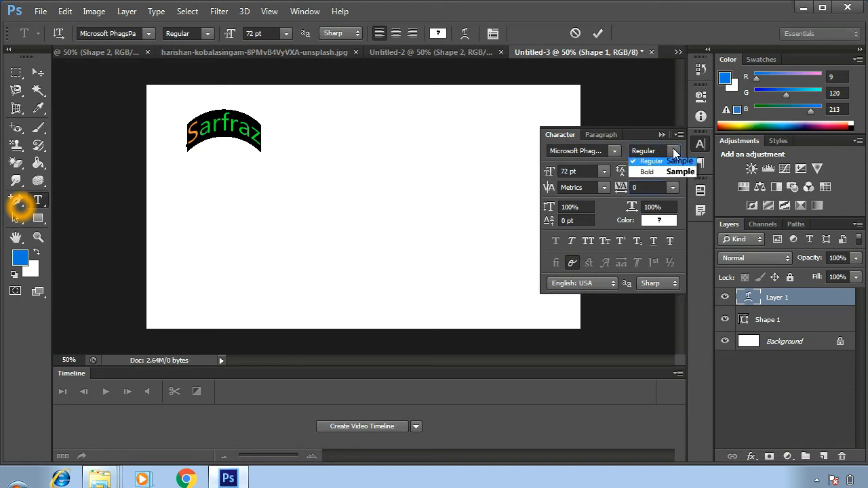
left_click(675, 176)
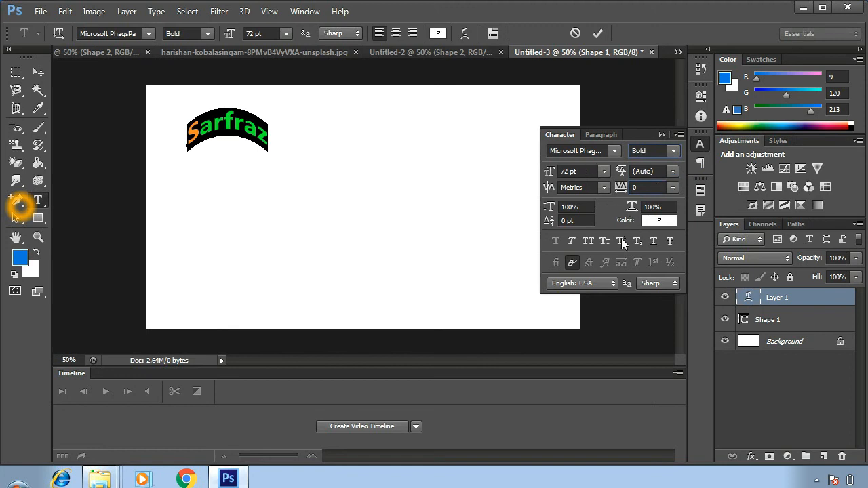
- Apply All Caps and Subscript formatting to the arched name text and collapse the character settings
left_click(582, 240)
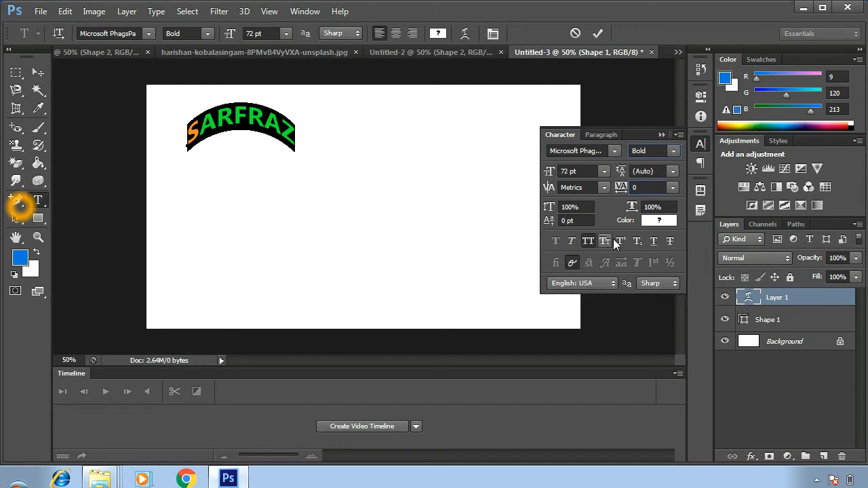
left_click(615, 240)
left_click(637, 240)
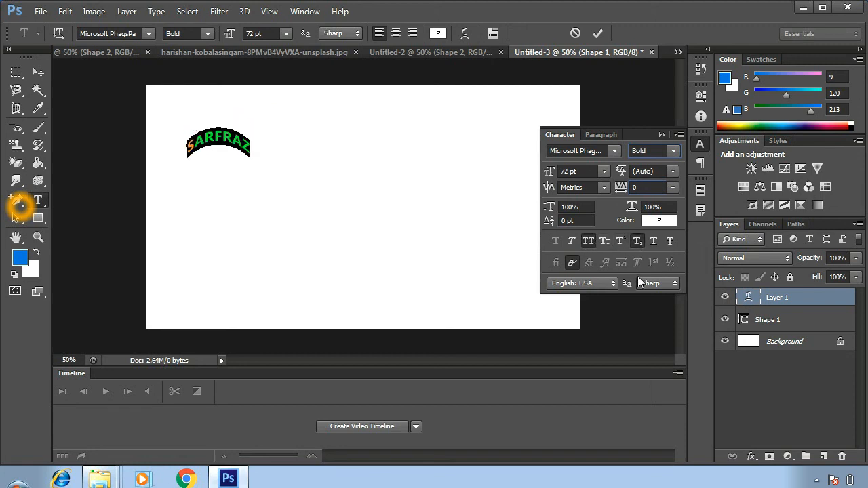
left_click(662, 134)
- Deselect the arched letters, review the type tool variants, and commit the text by switching to the Move tool
left_click(42, 201)
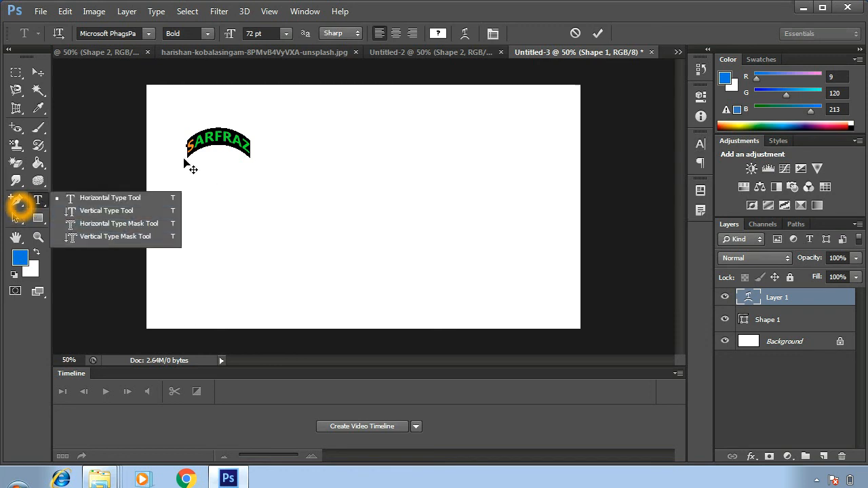
left_click(223, 142)
left_click(230, 140)
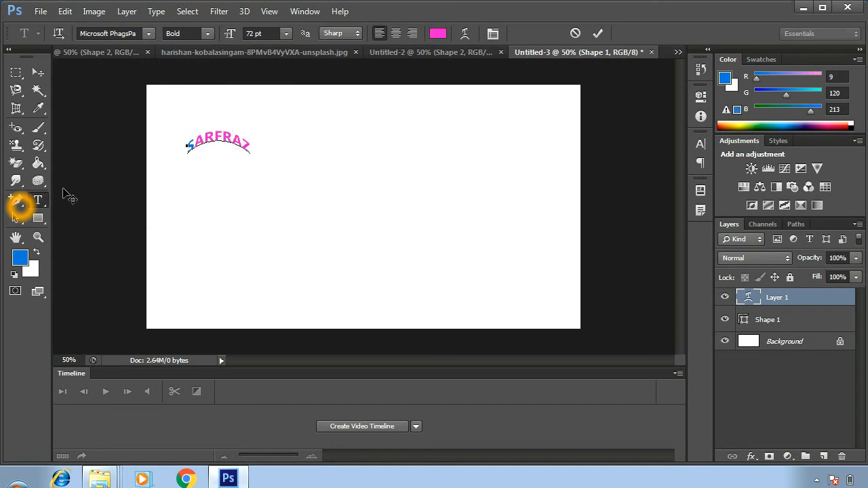
right_click(42, 202)
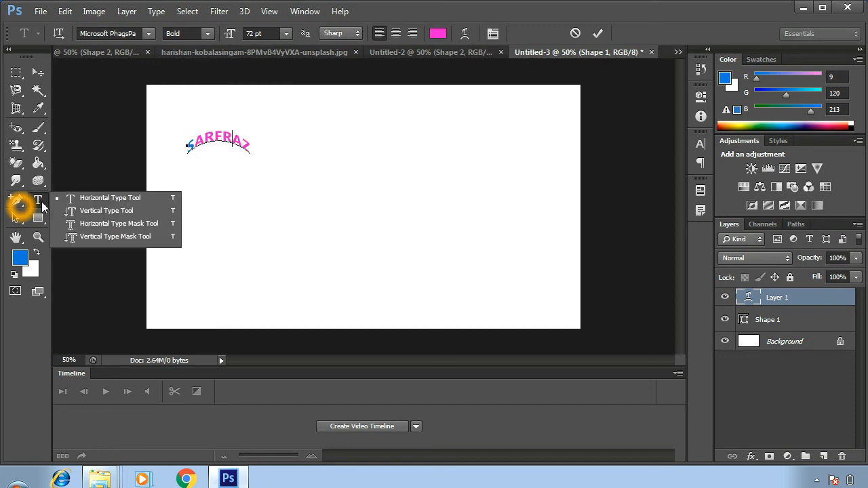
left_click(82, 201)
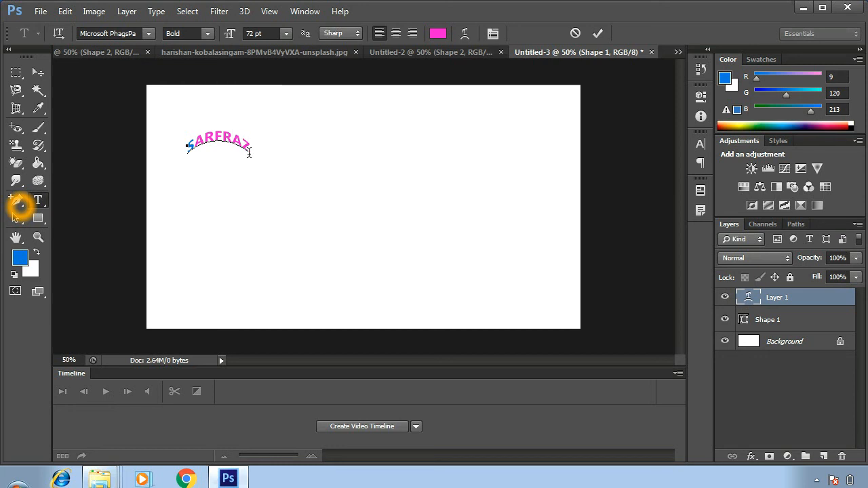
left_click(38, 72)
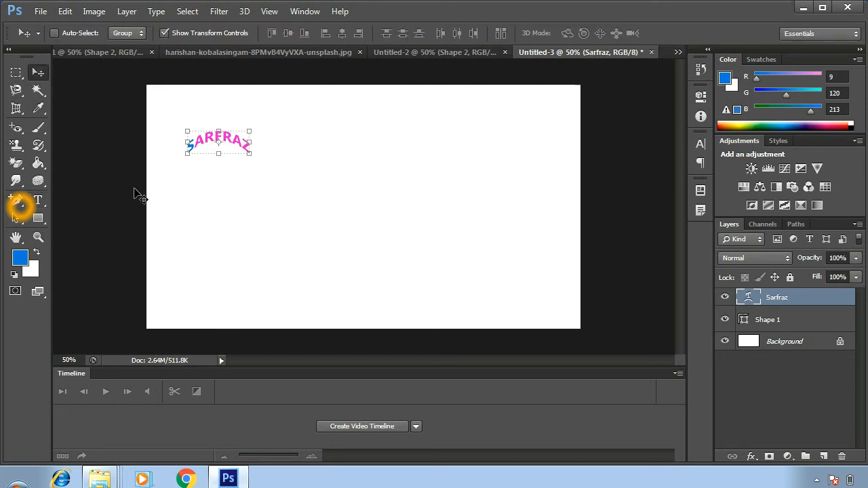
- Add a second horizontal text with the person's first name below the arched one and select the whole word
left_click(42, 197)
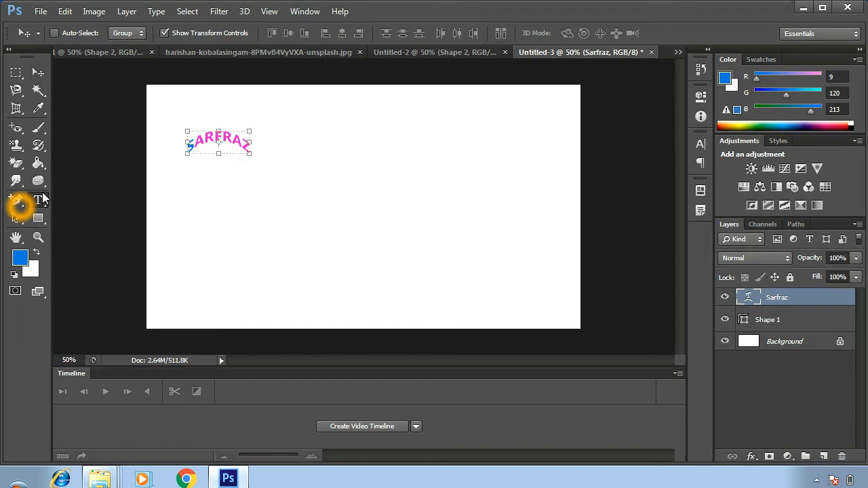
left_click(221, 230)
type("SARRAZ")
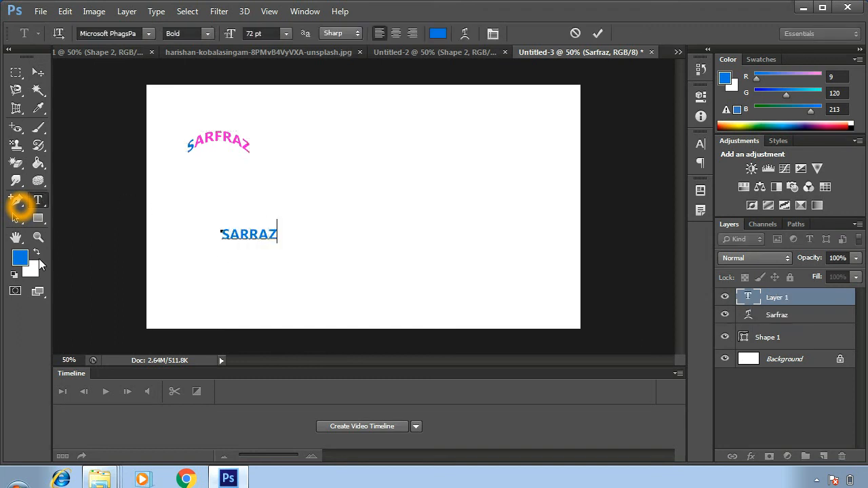
double_click(253, 224)
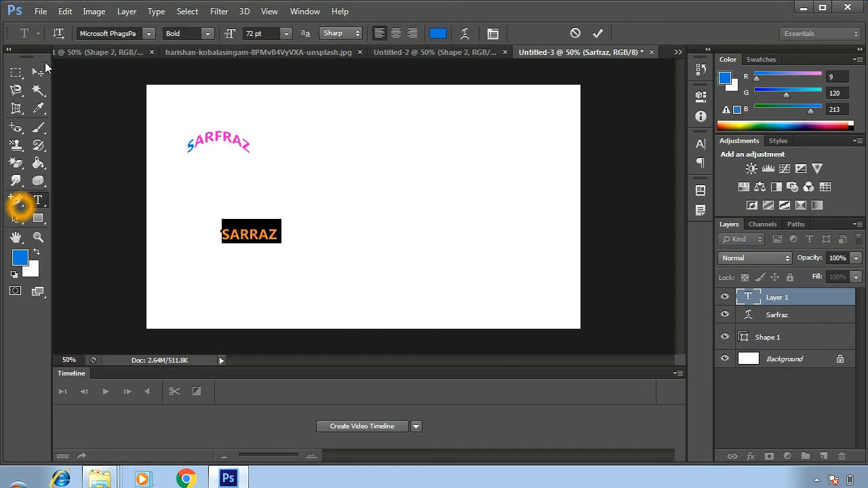
- Commit the lower name text and stretch it with Free Transform to about 392% width and 608% height
left_click(16, 72)
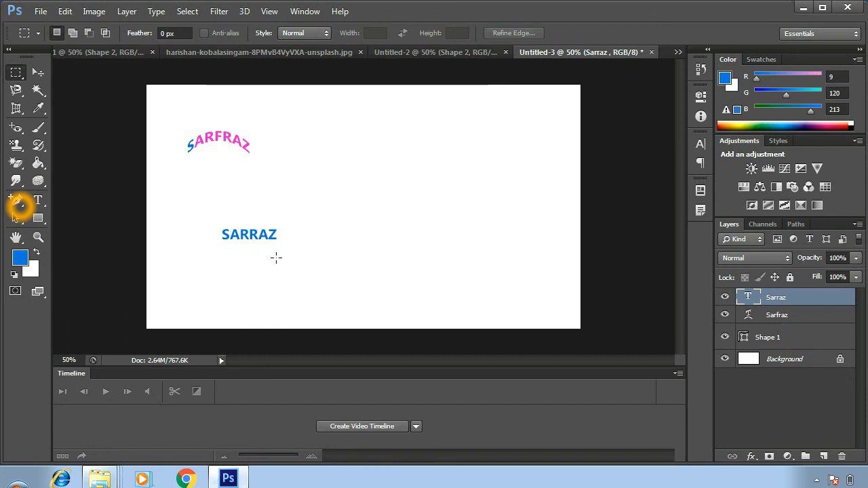
key("ctrl+t")
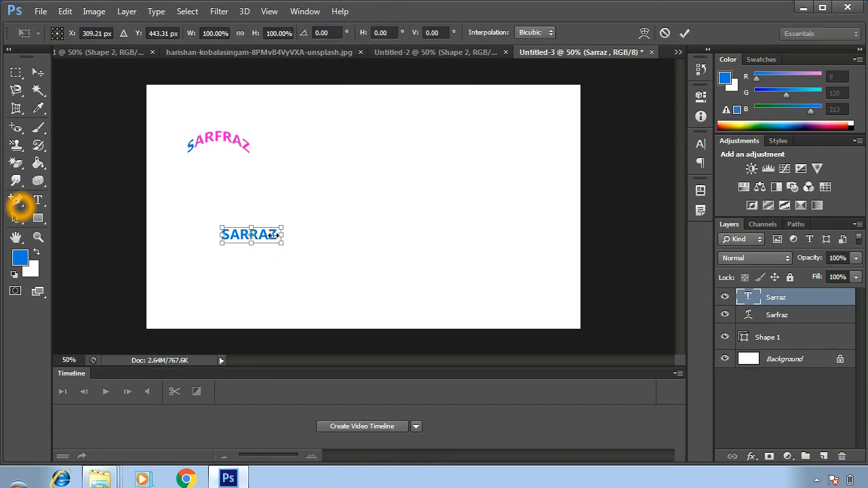
left_click_drag(279, 234, 453, 234)
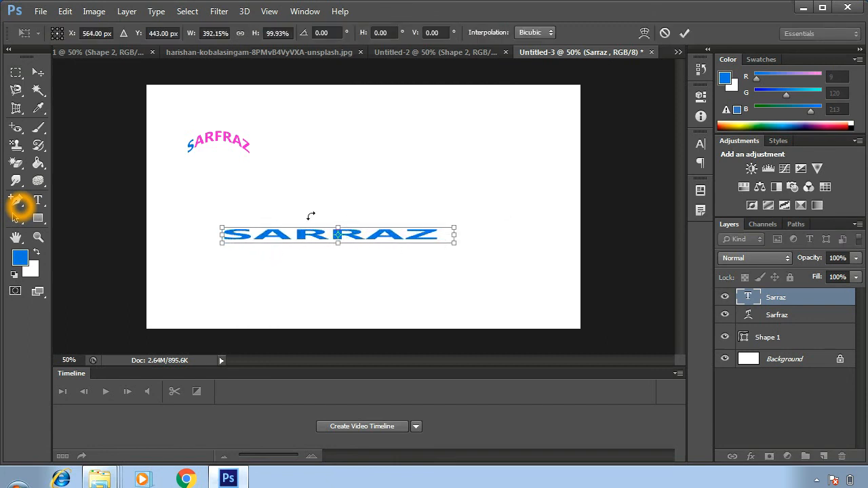
left_click_drag(341, 225, 341, 148)
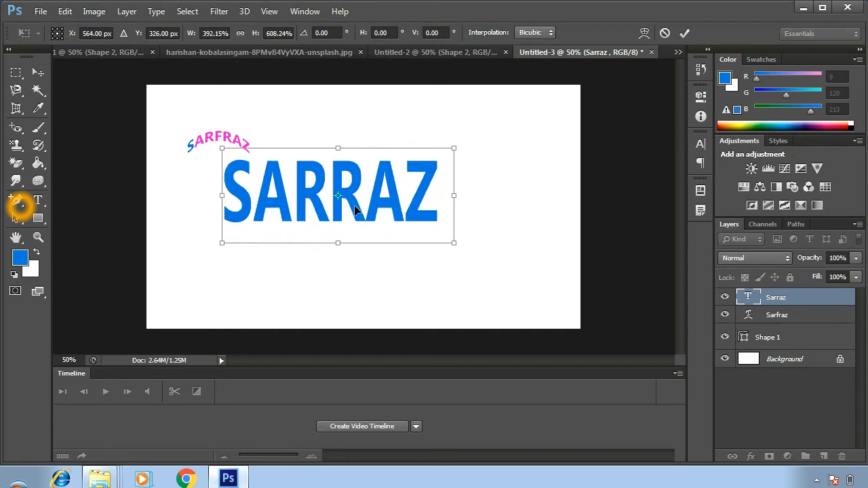
- Move the enlarged text down clear of the arched one, to about X 578 px, Y 452 px, and apply the transformation
left_click_drag(352, 196, 357, 238)
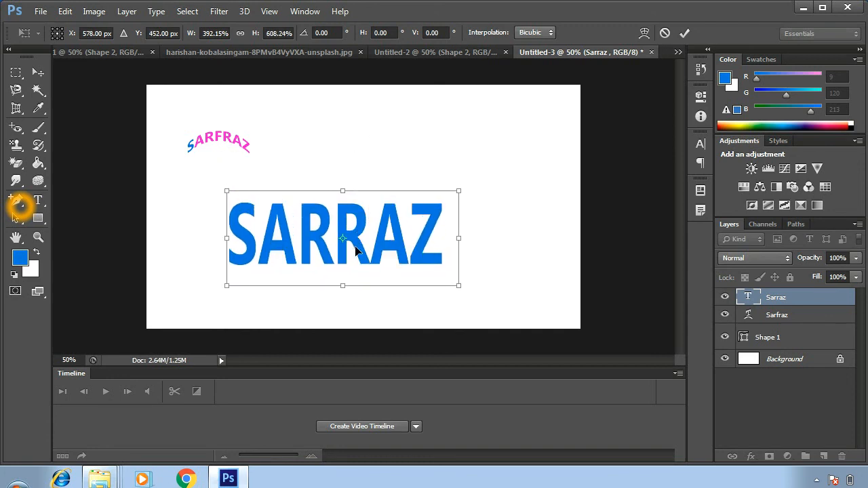
left_click(38, 198)
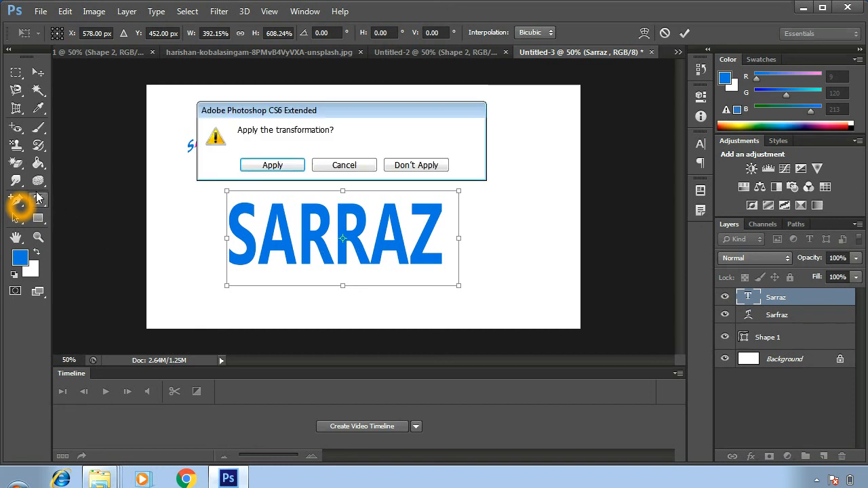
left_click(264, 166)
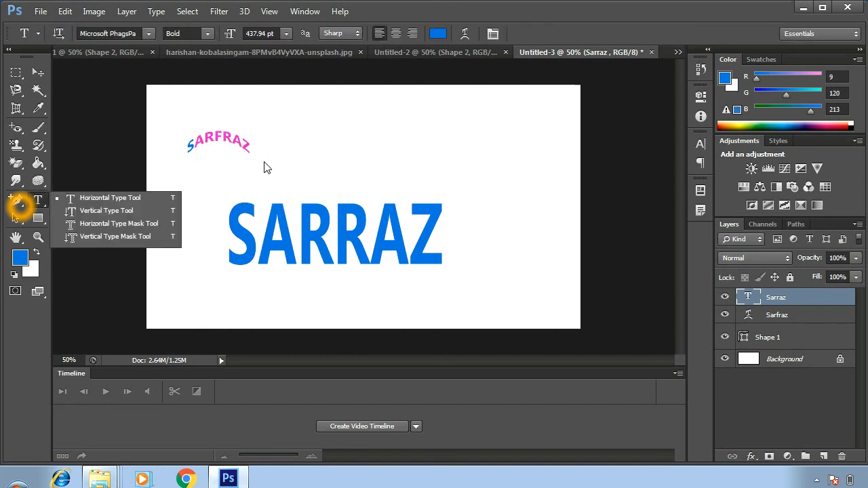